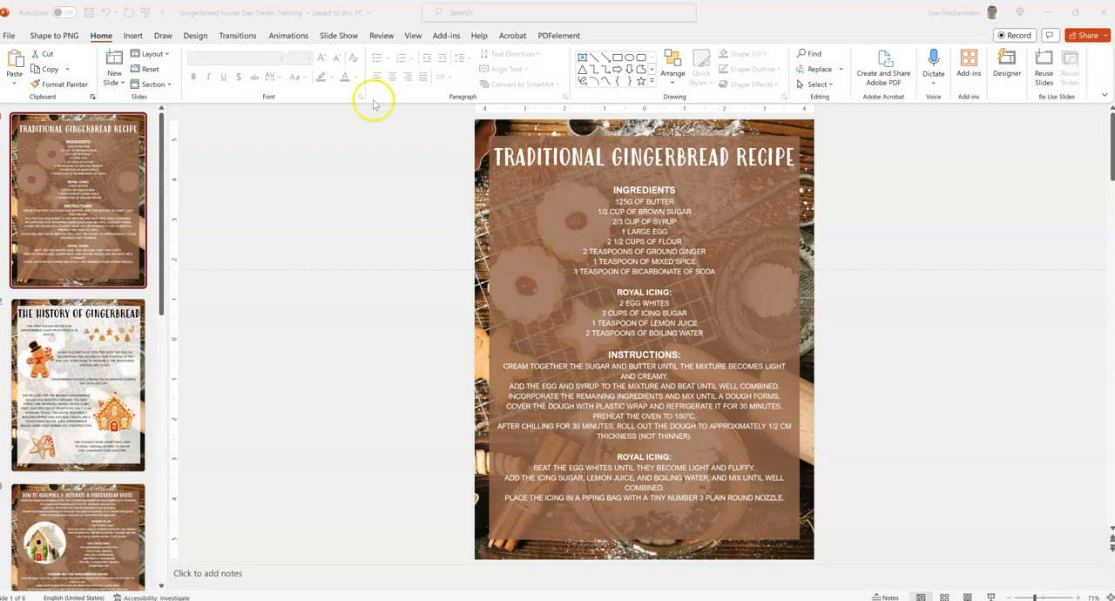
# Show all slides together in Slide Sorter view and return to Normal view.
pyautogui.click(412, 37)
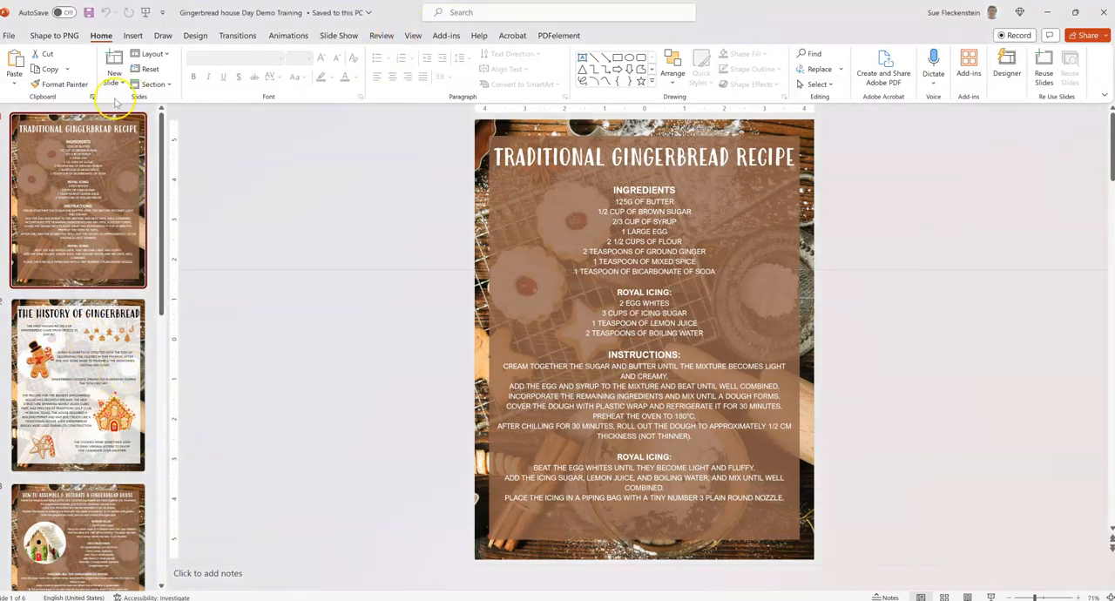
pyautogui.click(414, 40)
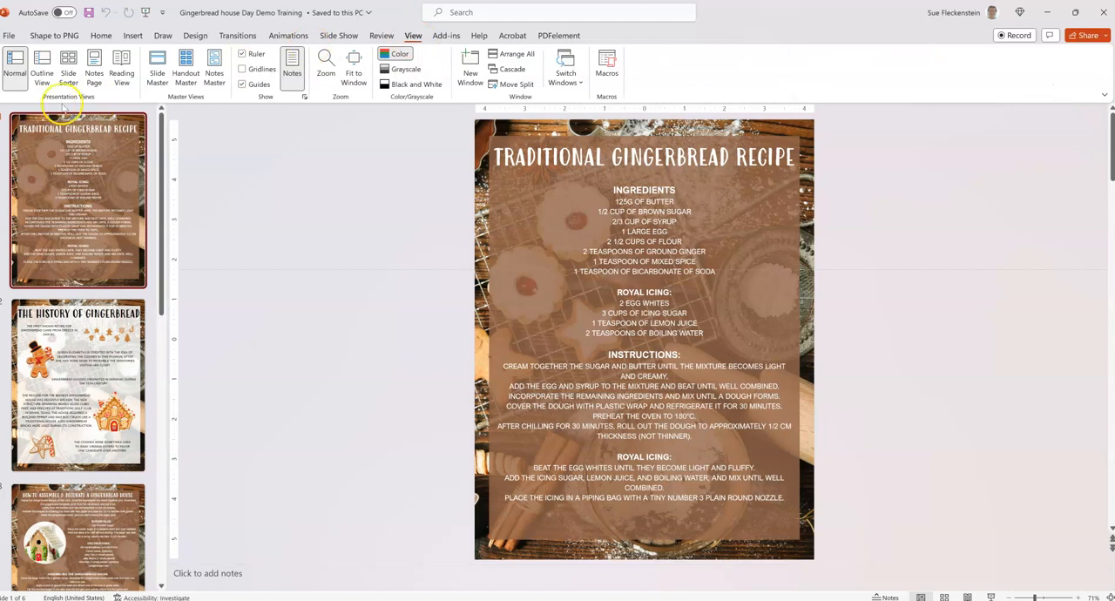
pyautogui.click(68, 73)
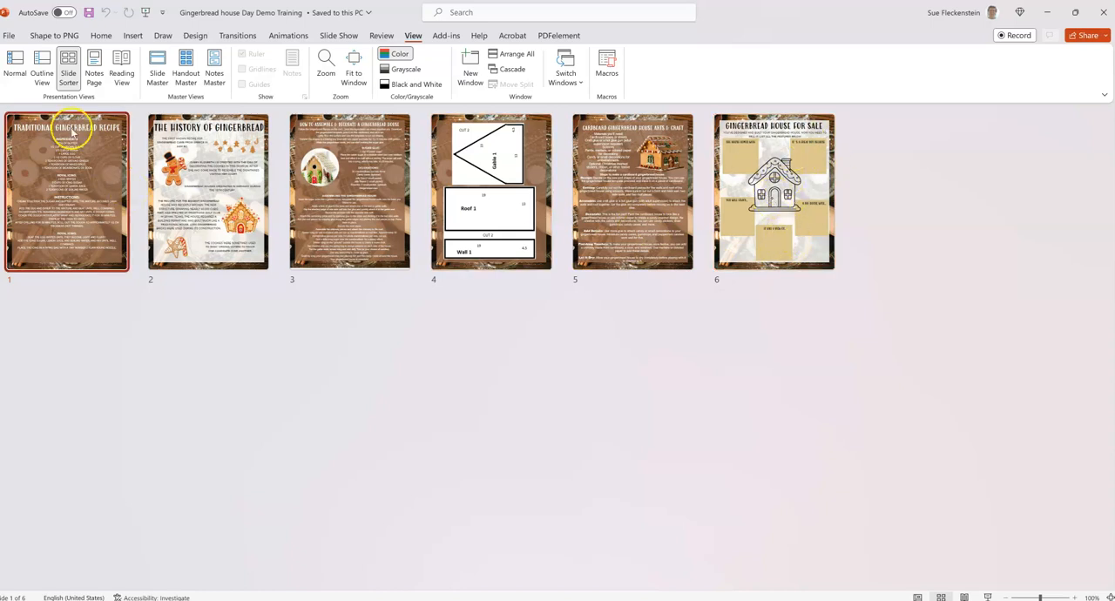
pyautogui.click(16, 70)
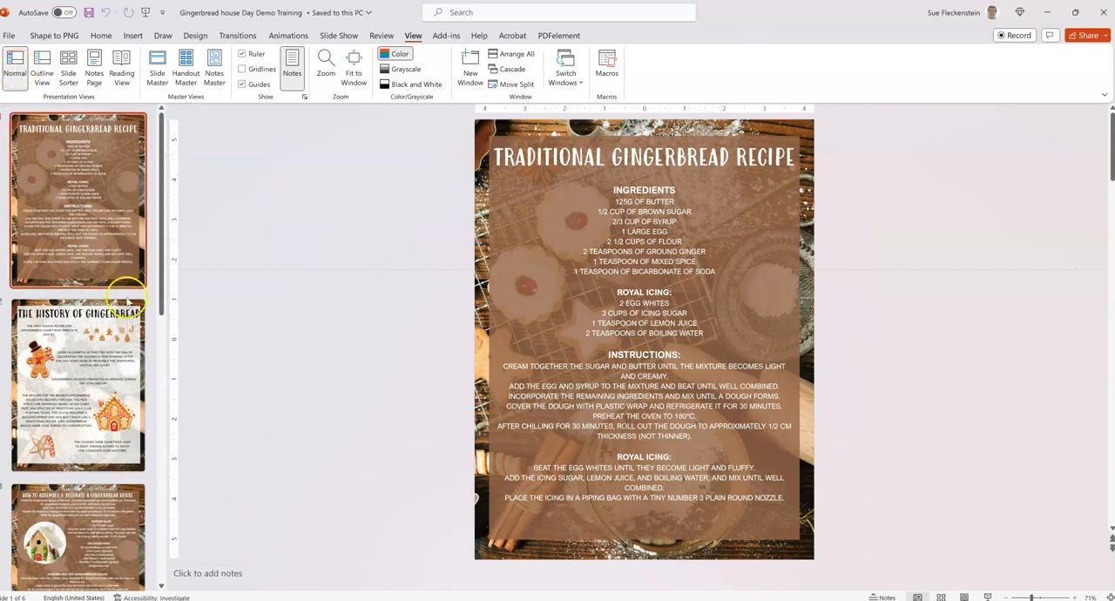
# Look through the slides from the history of gingerbread to the house-for-sale worksheet.
pyautogui.scroll(-1, 624, 288)
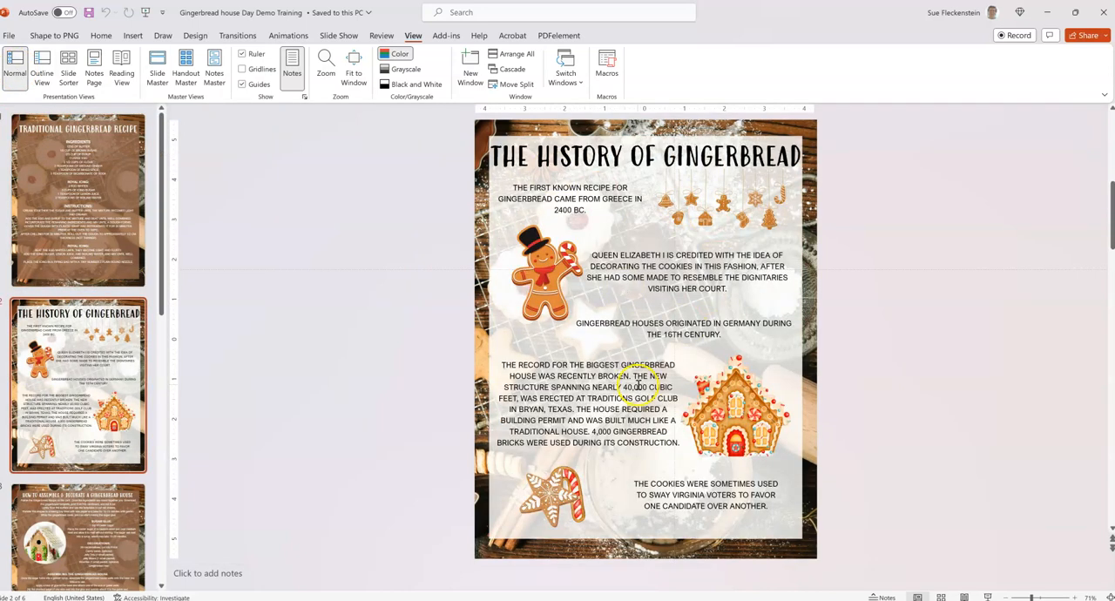
pyautogui.scroll(-1, 631, 424)
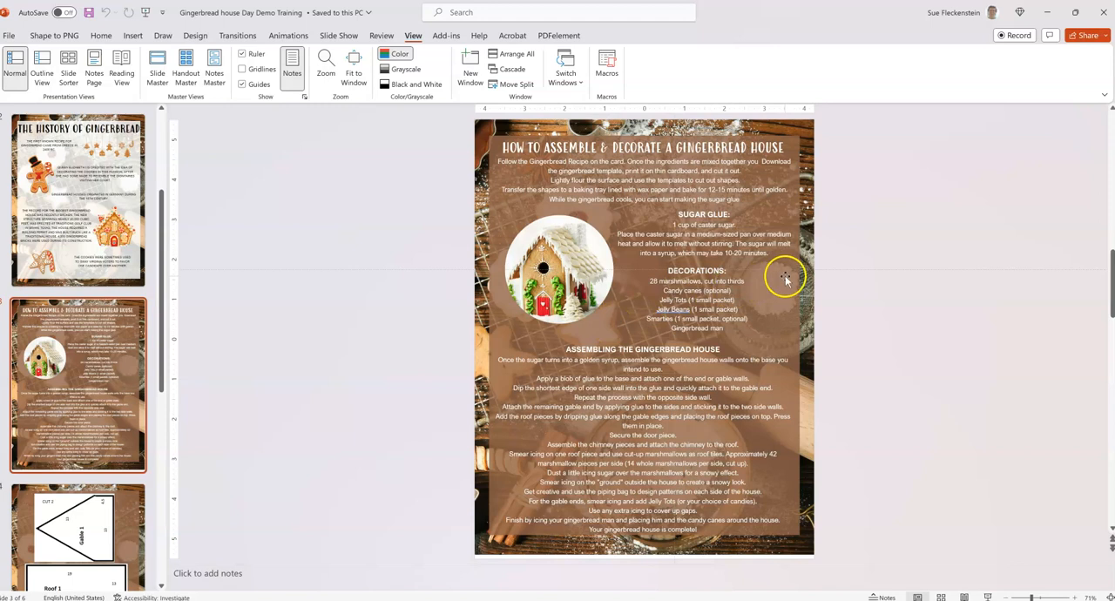
pyautogui.scroll(-1, 785, 279)
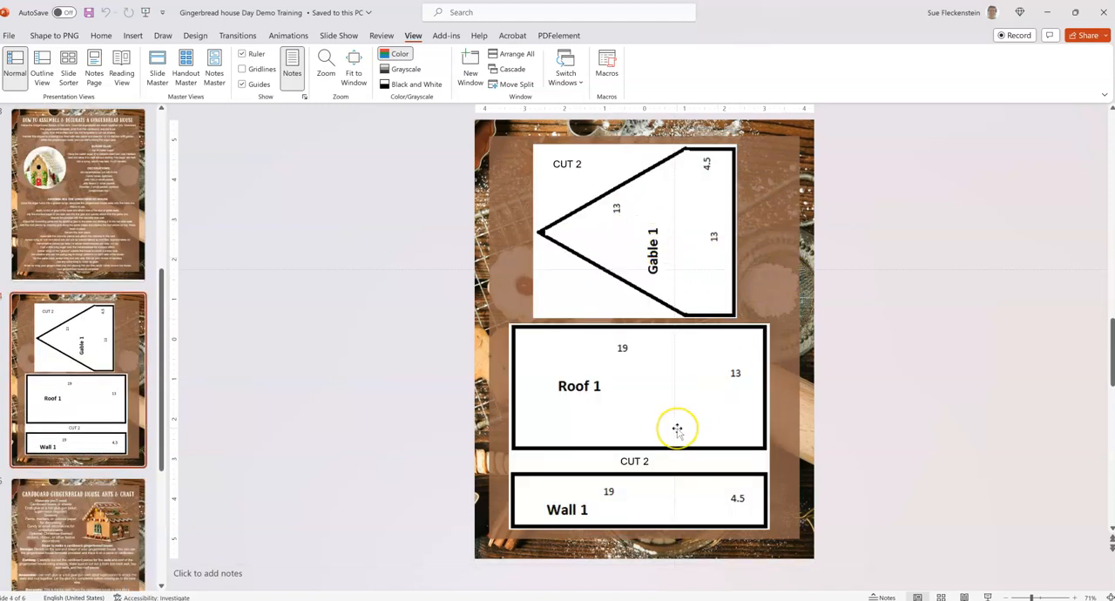
pyautogui.scroll(-1, 675, 426)
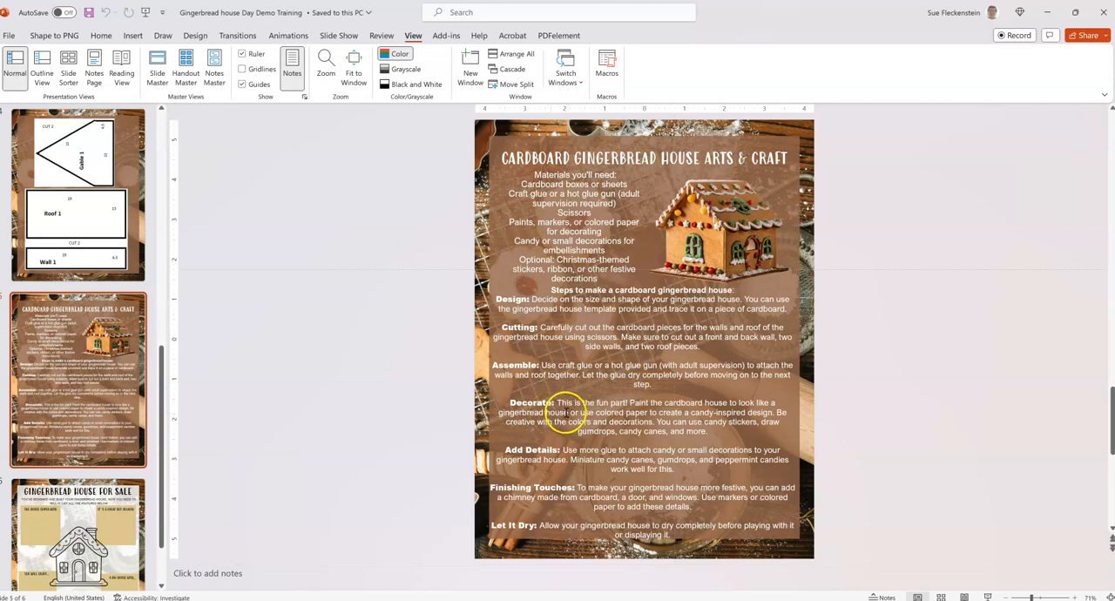
pyautogui.click(74, 524)
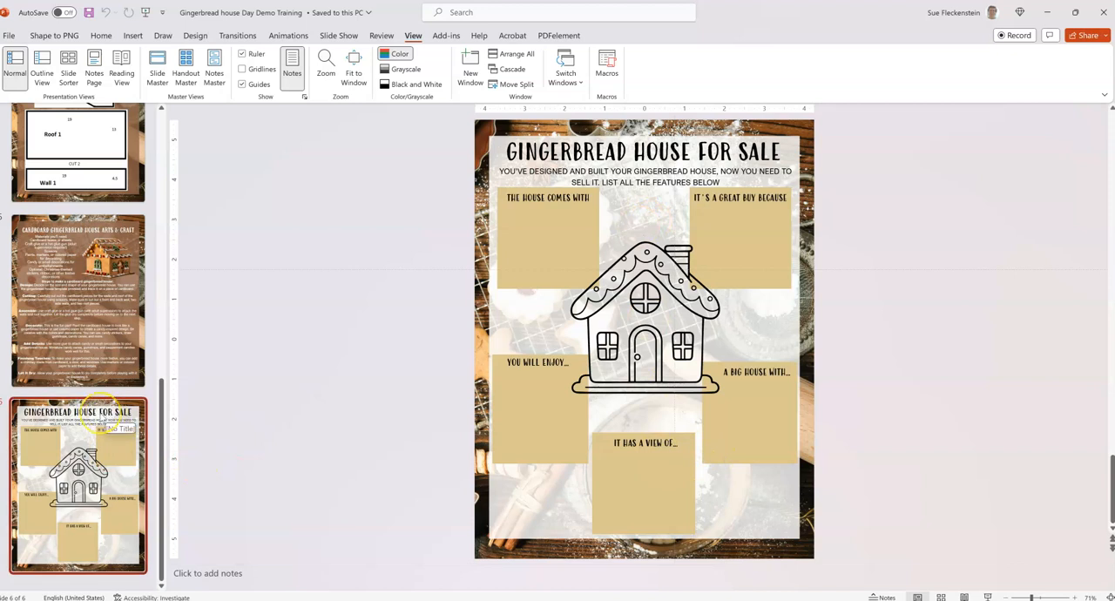
pyautogui.scroll(10, 101, 418)
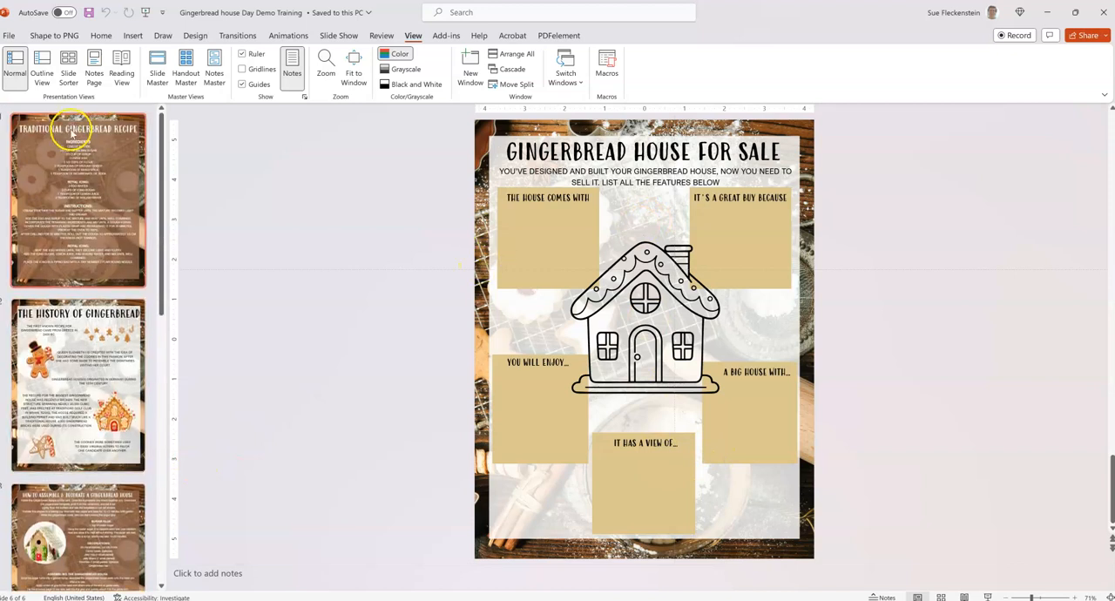
# Open the Selection pane and list the objects of the Traditional Gingerbread Recipe slide.
pyautogui.click(103, 38)
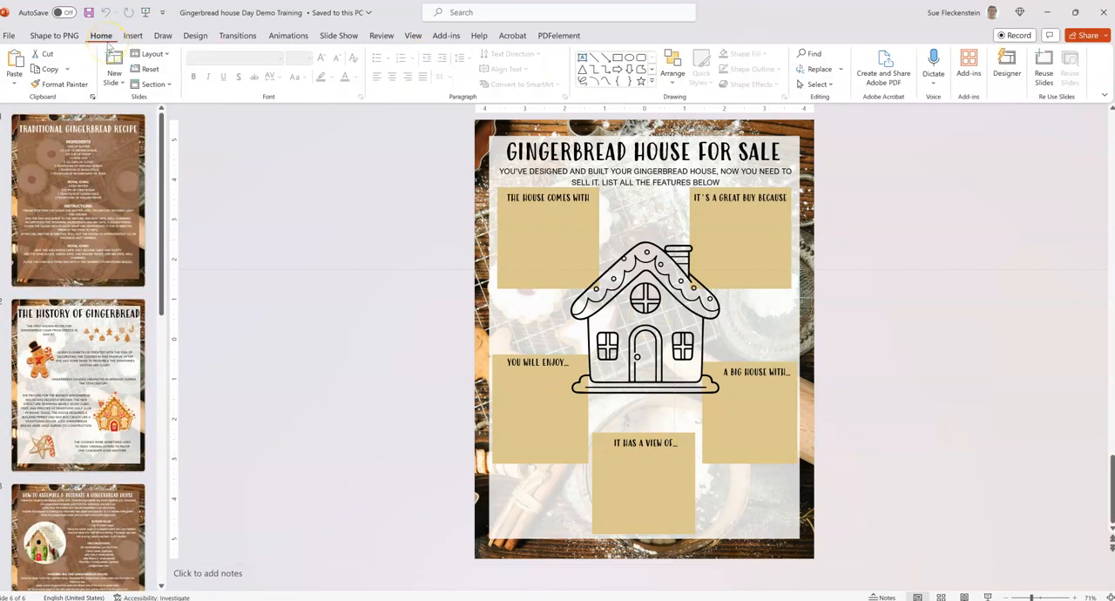
pyautogui.click(818, 83)
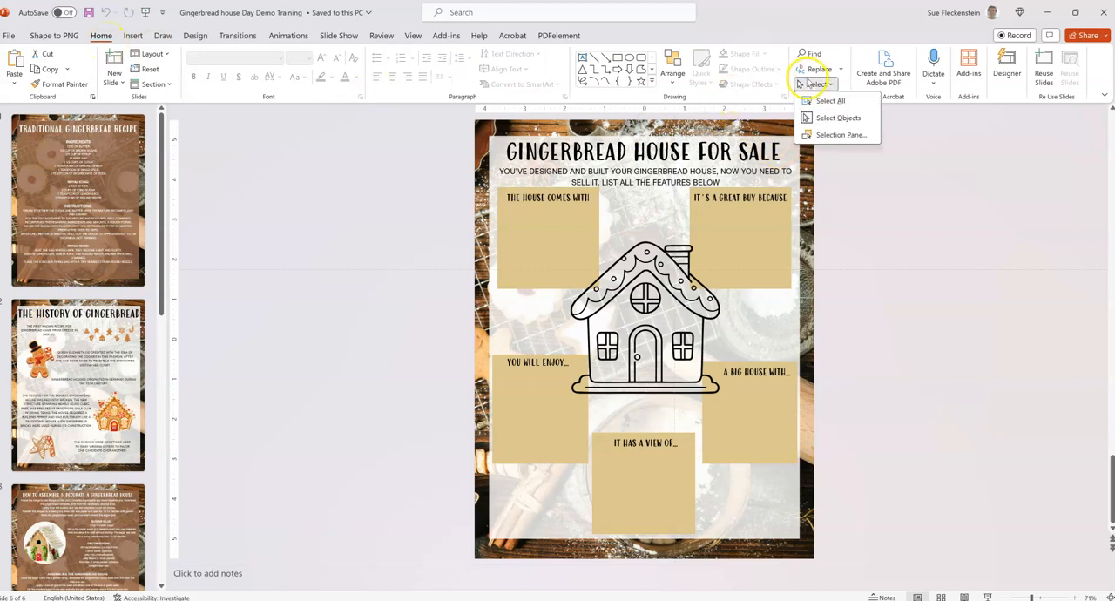
pyautogui.click(839, 135)
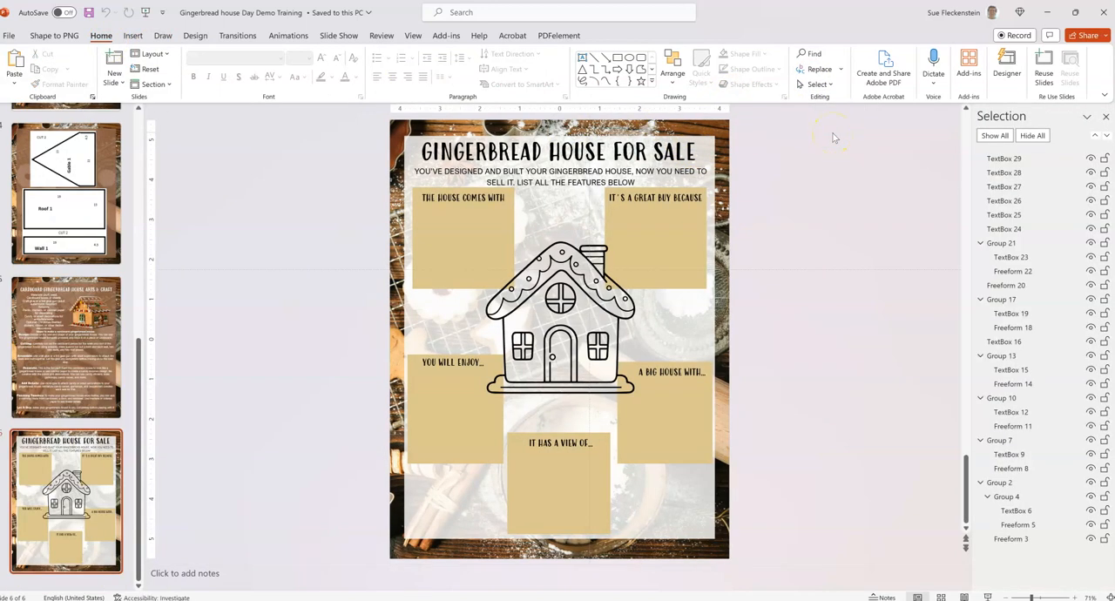
pyautogui.scroll(5, 49, 331)
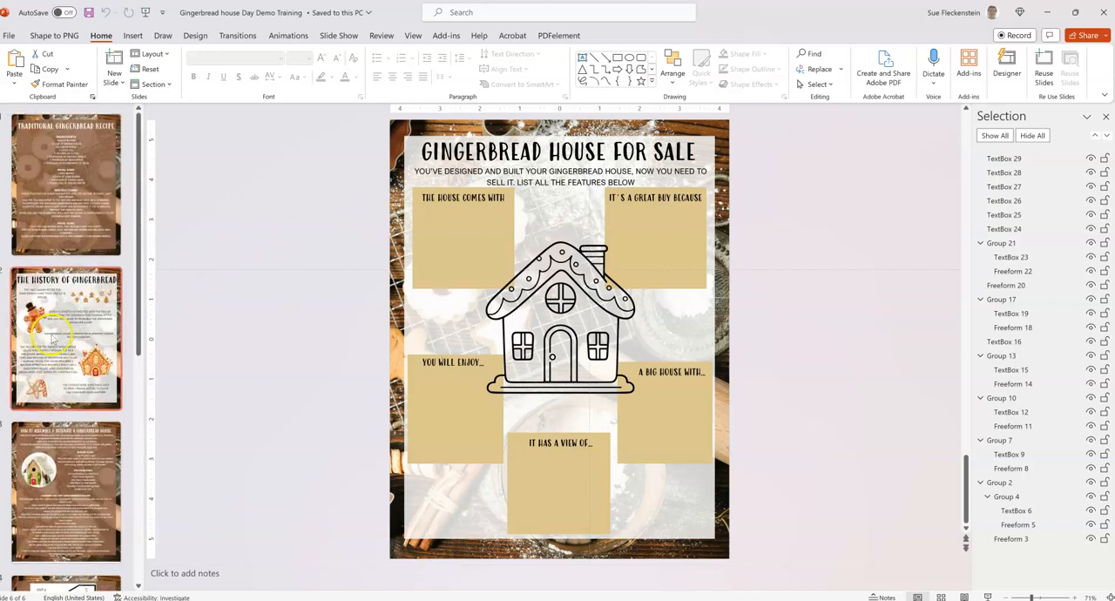
pyautogui.click(71, 198)
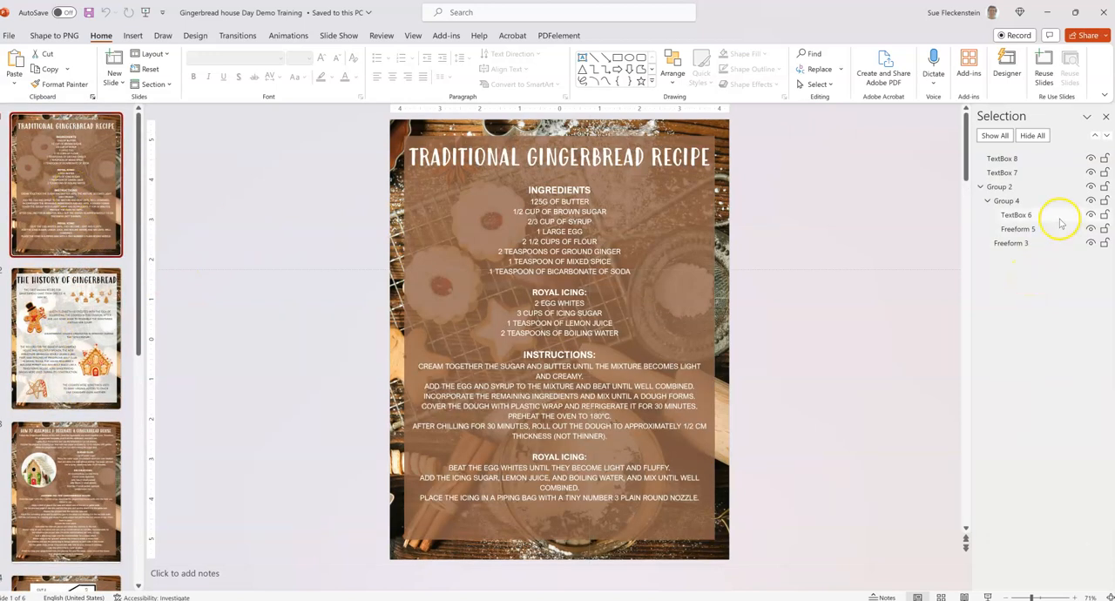
# Hide all objects on the recipe slide except the background Group 2, and select that group.
pyautogui.click(1037, 137)
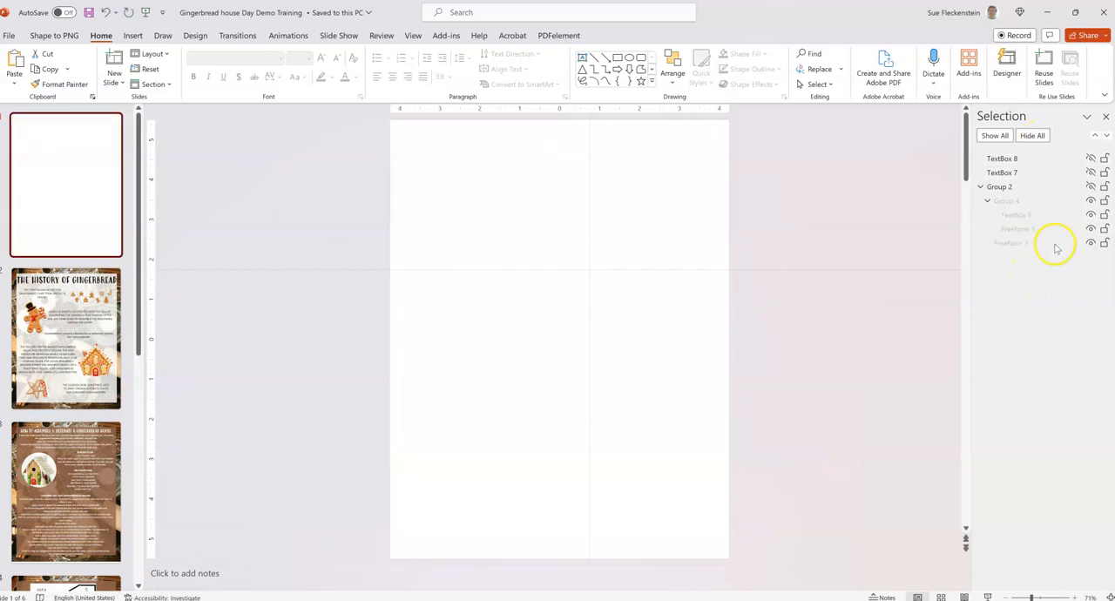
pyautogui.click(1092, 186)
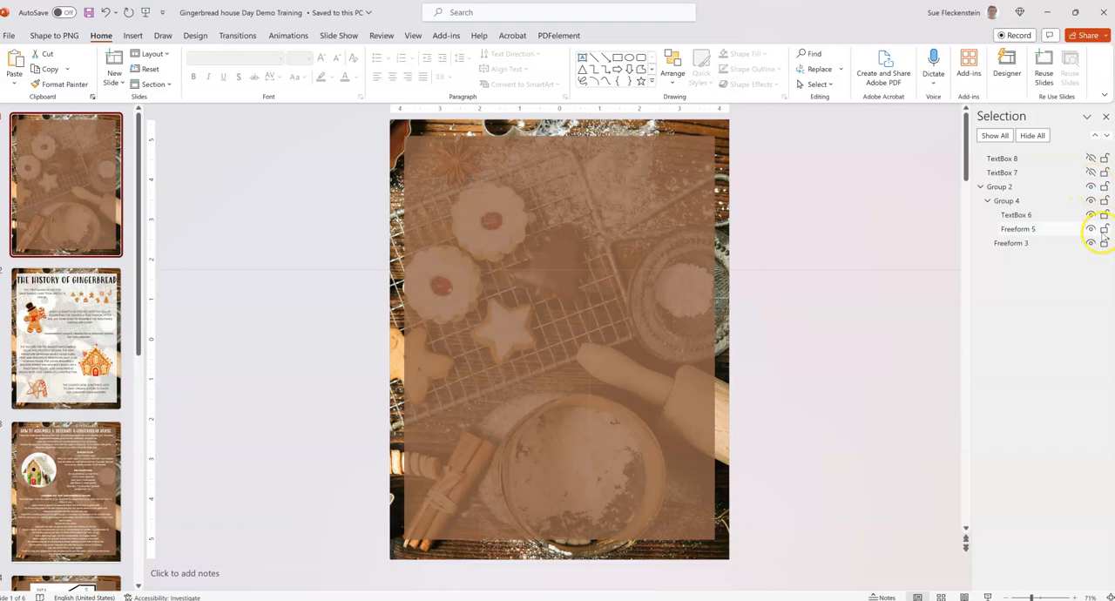
pyautogui.click(642, 262)
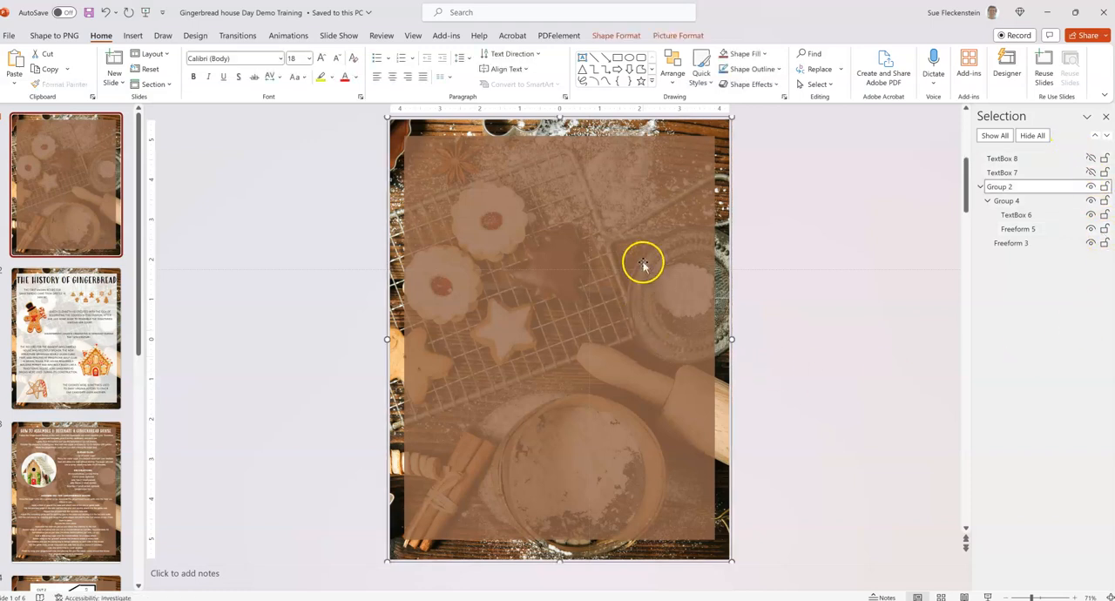
pyautogui.moveTo(630, 244)
pyautogui.mouseDown()
pyautogui.moveTo(688, 250)
pyautogui.moveTo(628, 246)
pyautogui.mouseUp()
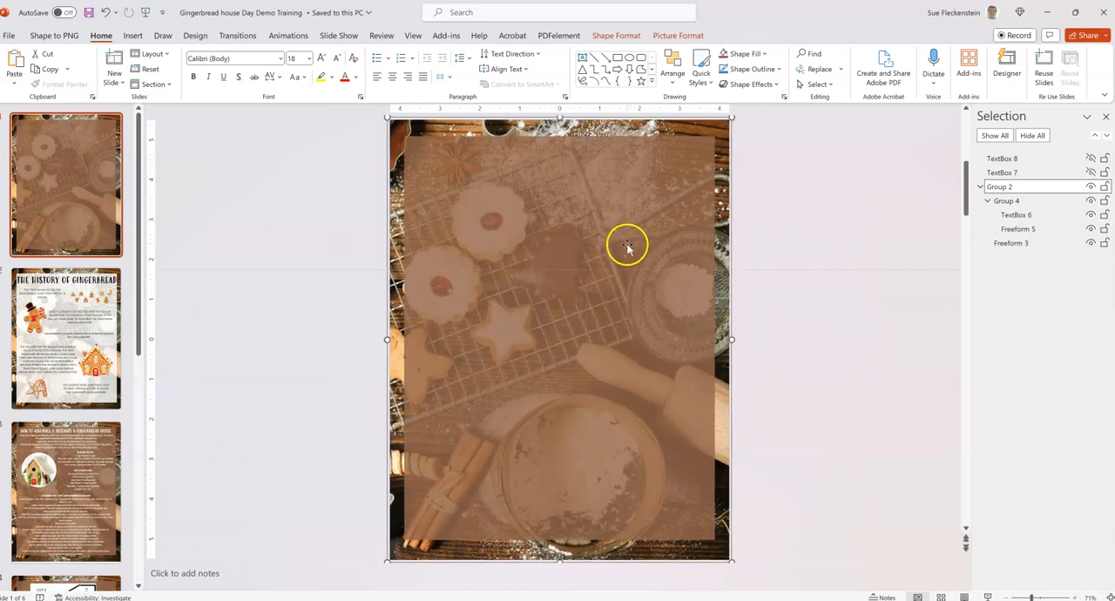
# Show TextBox 7 and TextBox 8 on the recipe slide and hide both again.
pyautogui.click(1090, 172)
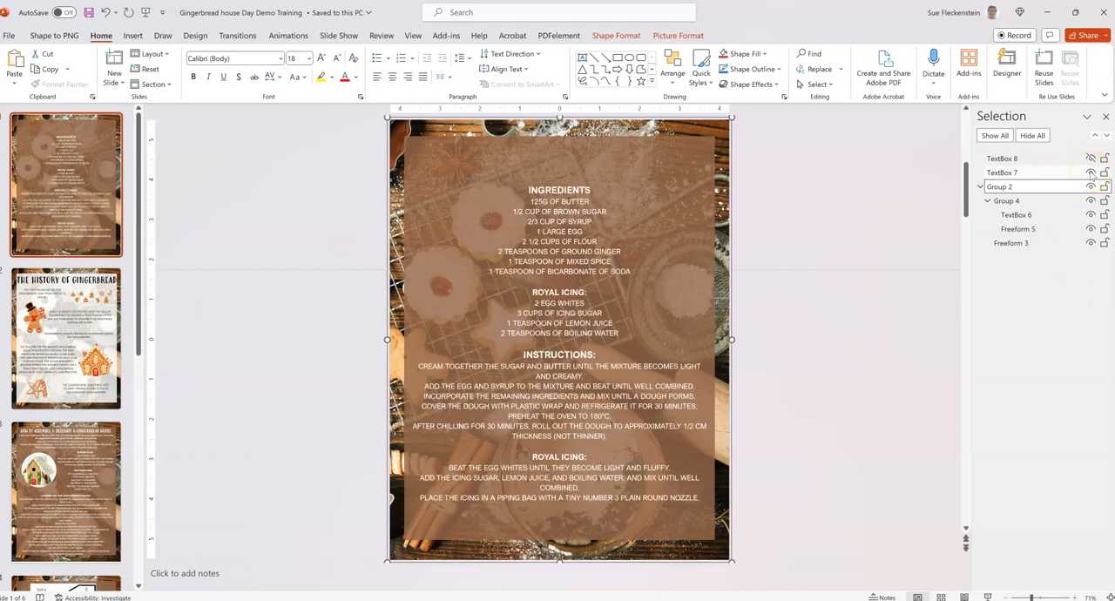
pyautogui.click(1091, 159)
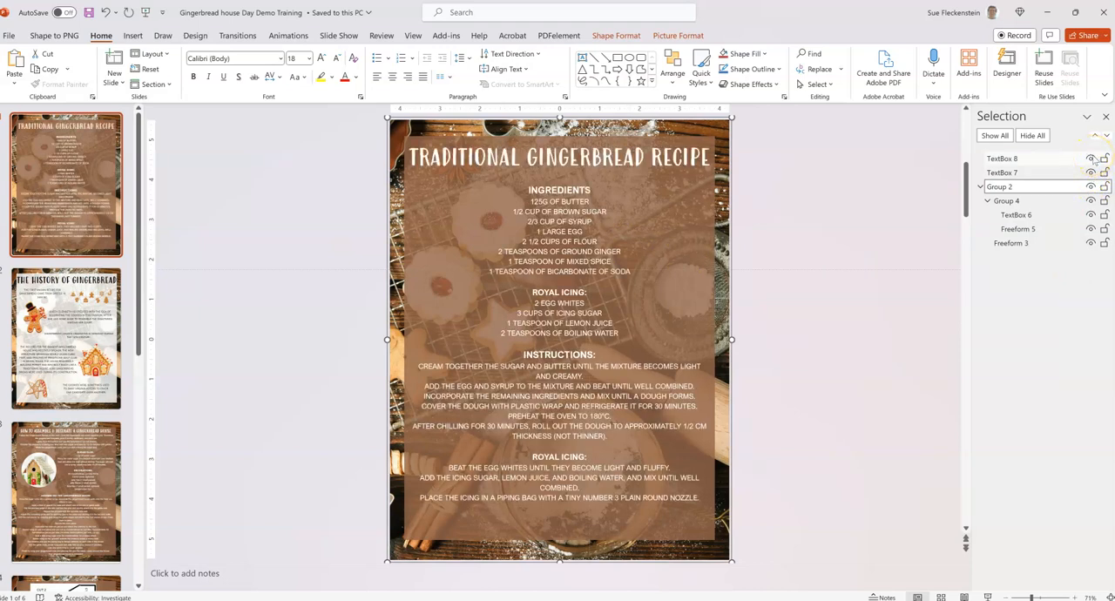
pyautogui.click(1091, 159)
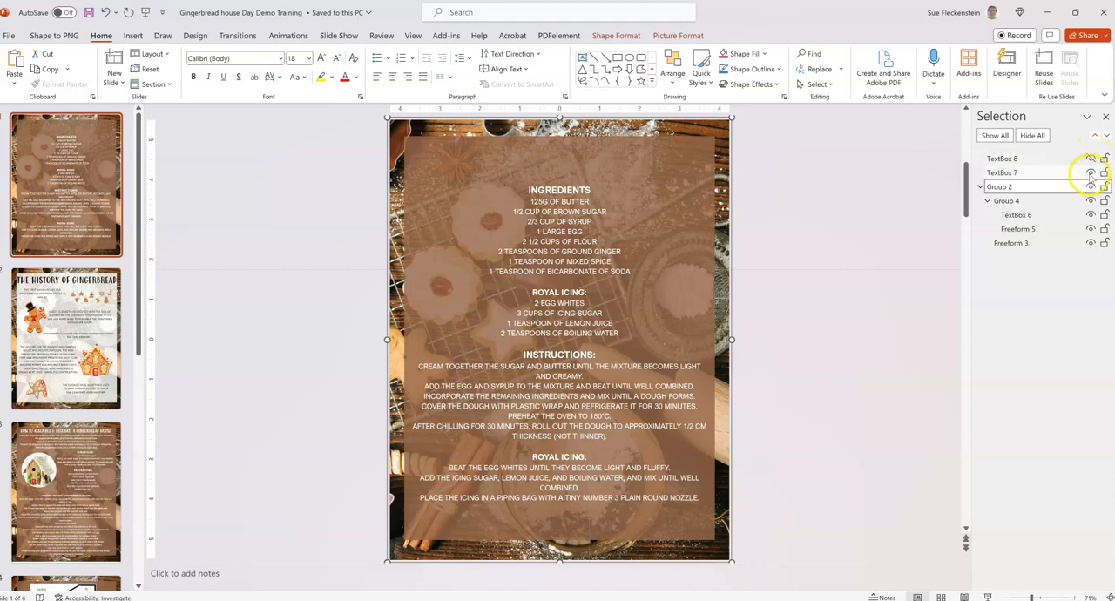
pyautogui.click(1090, 172)
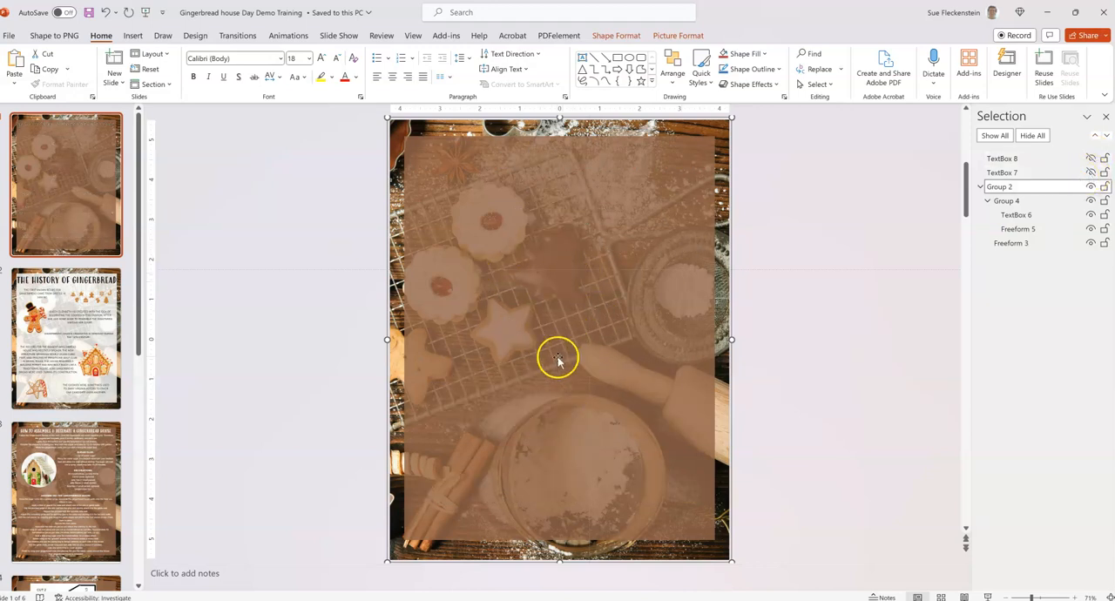
# Duplicate the slide showing only the background, and show all objects again on the original recipe slide.
pyautogui.rightClick(90, 184)
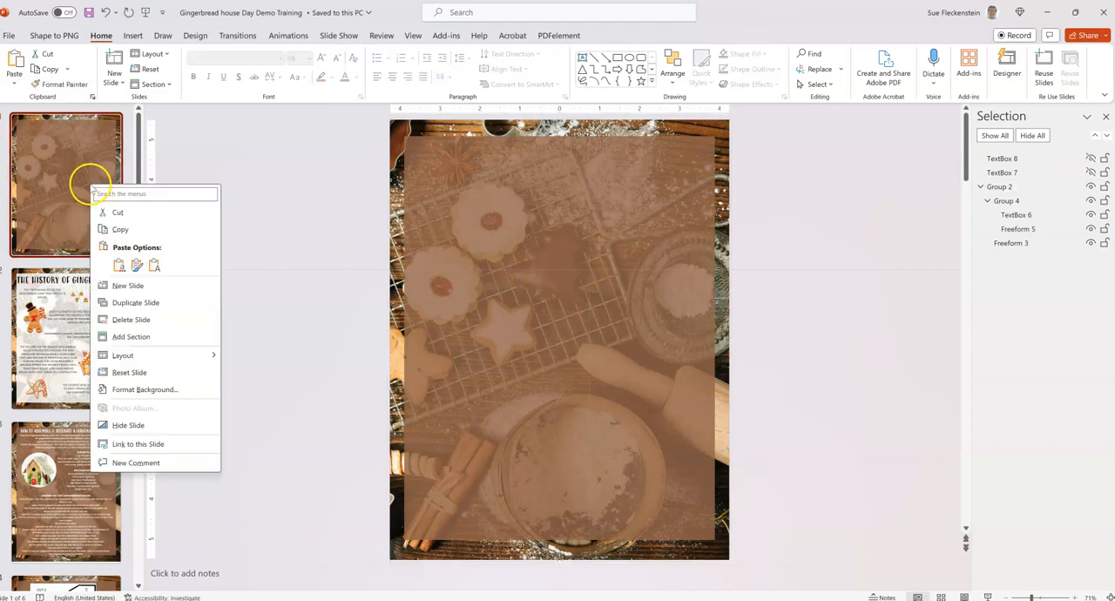
pyautogui.click(157, 303)
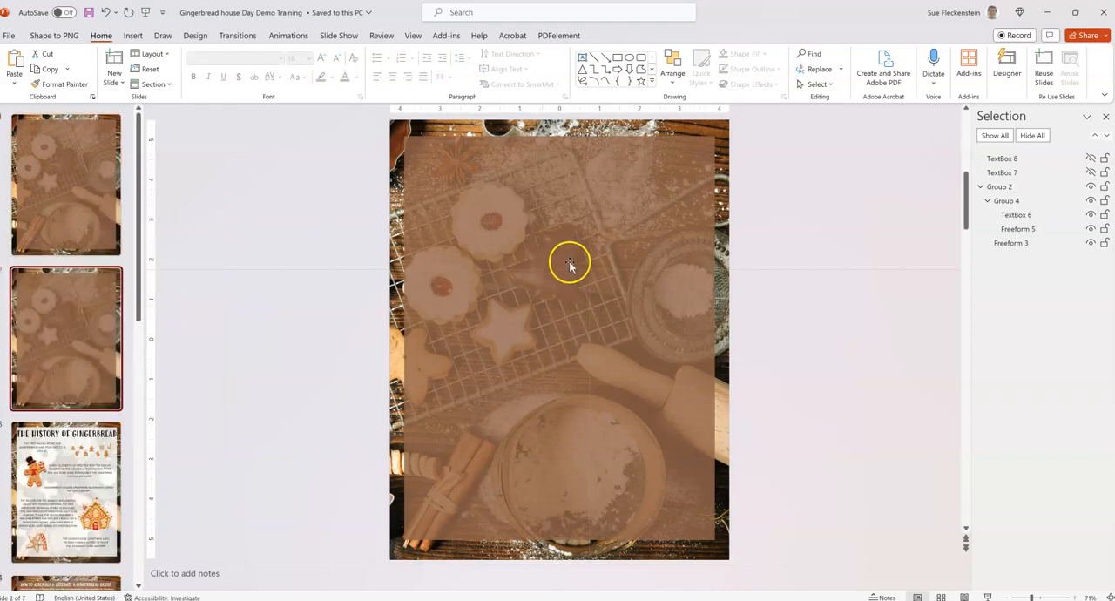
pyautogui.click(43, 200)
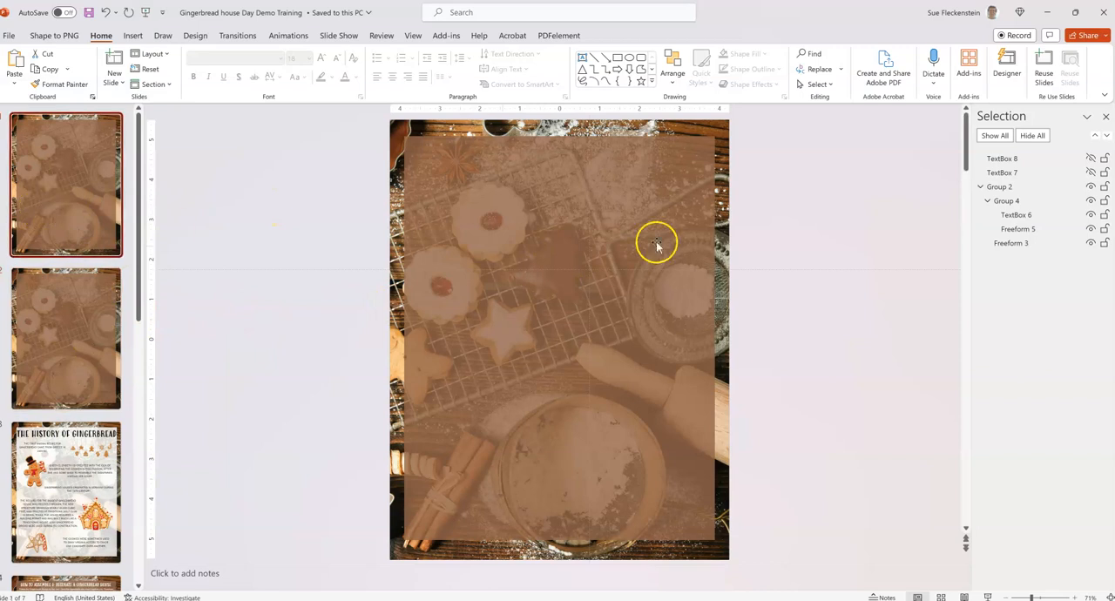
pyautogui.click(994, 135)
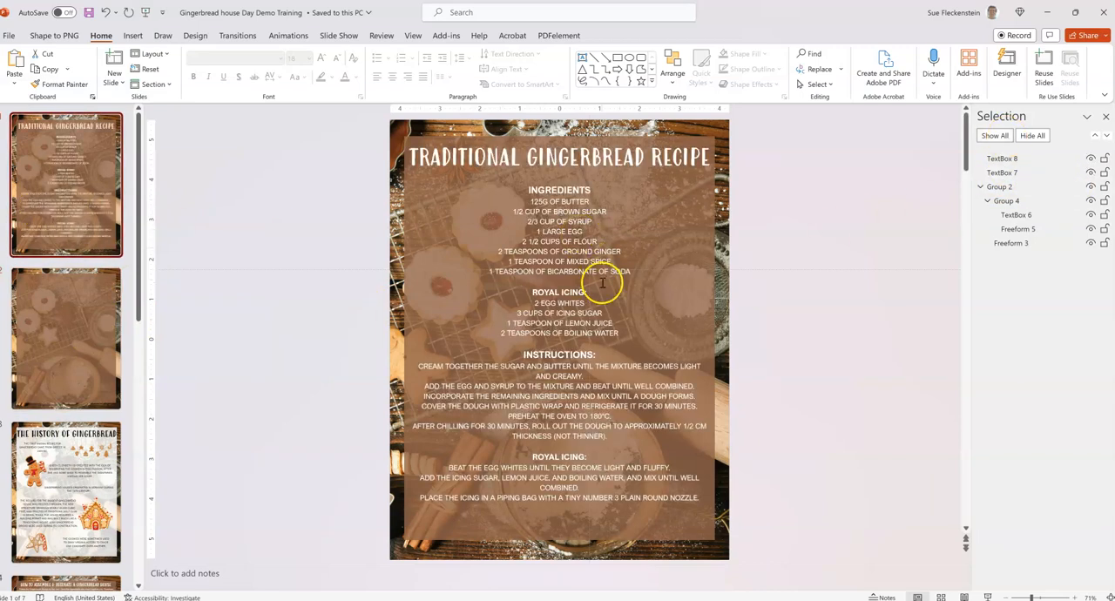
# Copy the "Traditional Gingerbread Recipe" title text box from the first slide.
pyautogui.click(71, 331)
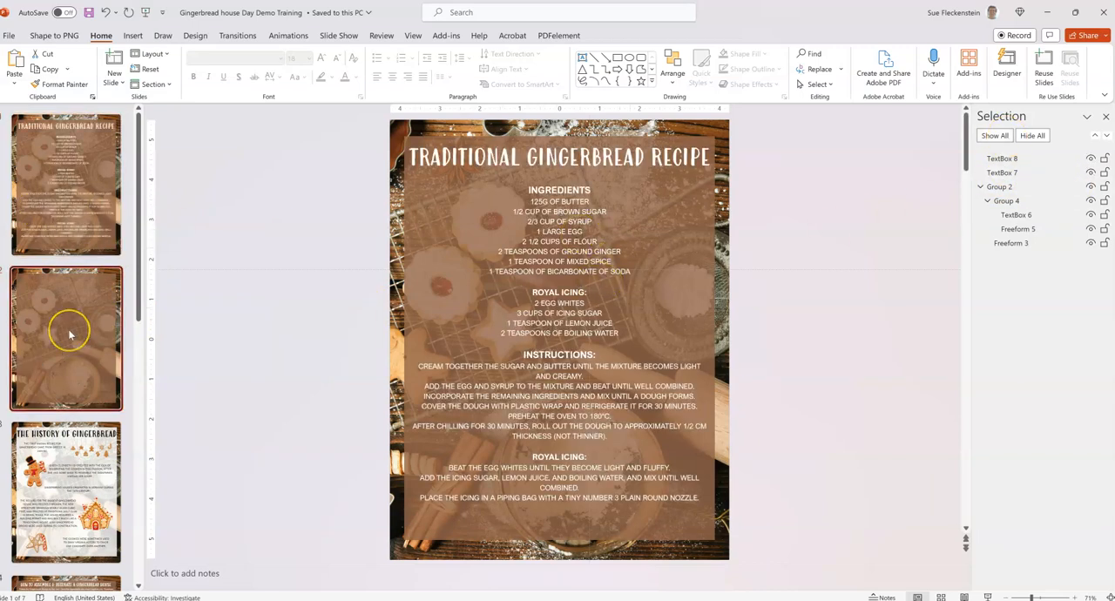
pyautogui.click(91, 212)
pyautogui.click(490, 171)
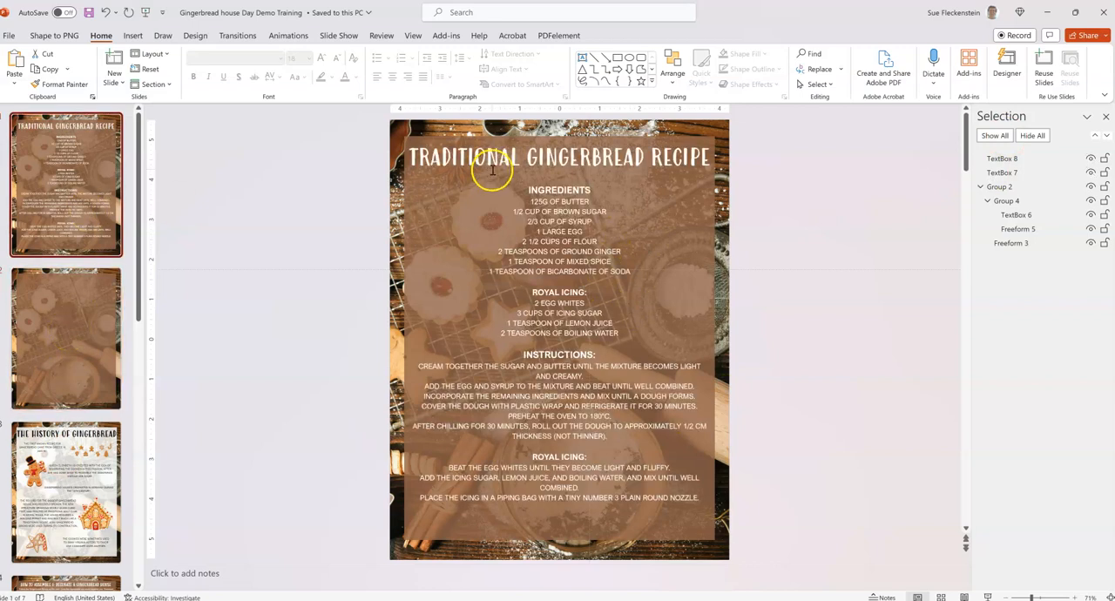
pyautogui.click(504, 175)
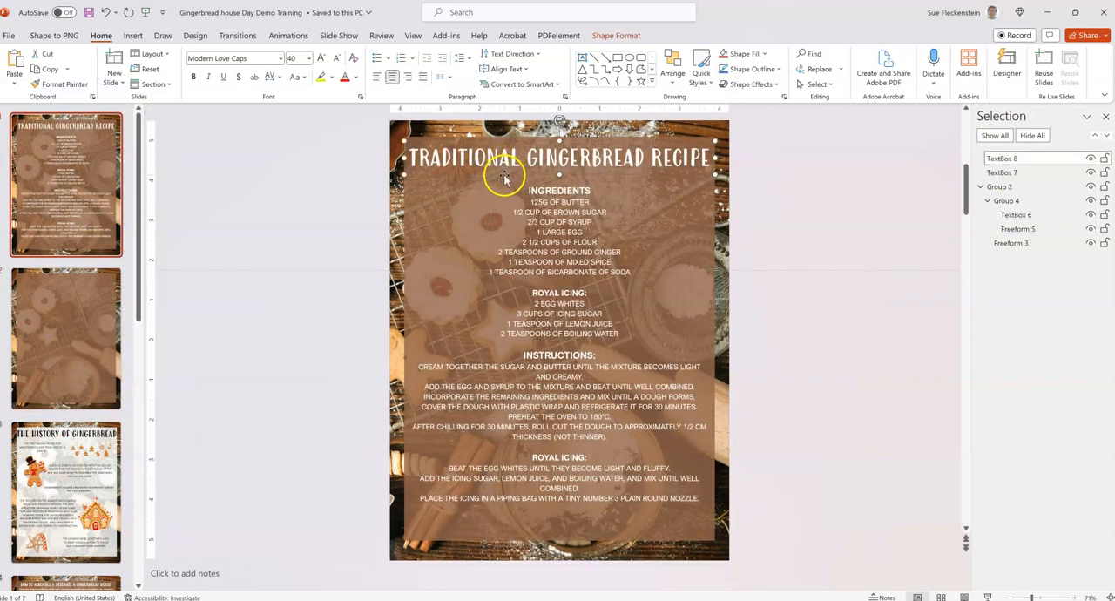
pyautogui.rightClick(500, 175)
pyautogui.rightClick(475, 174)
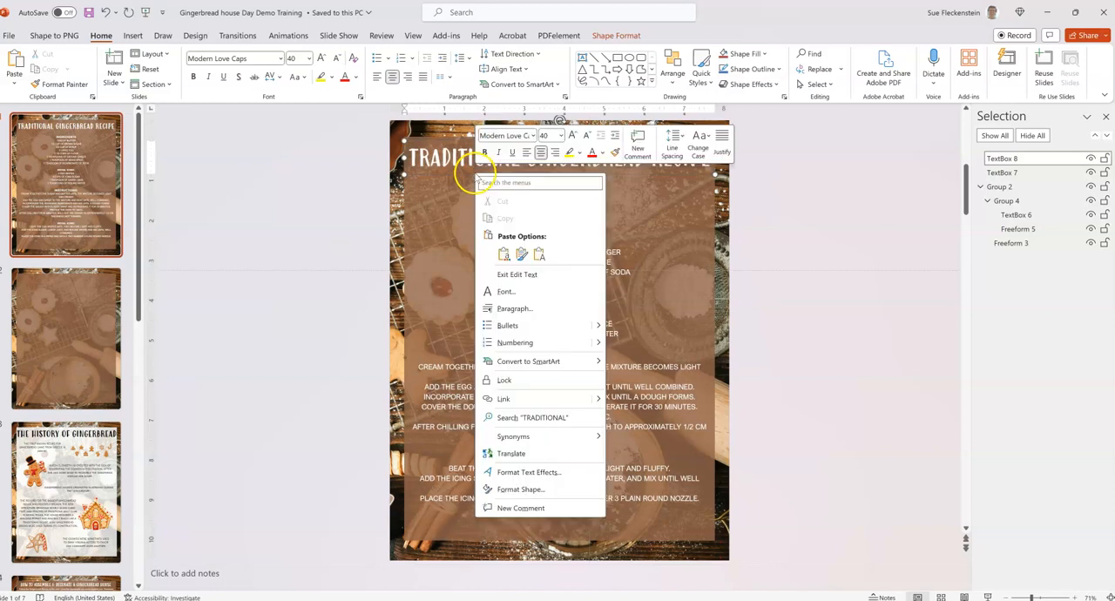
pyautogui.press('Escape')
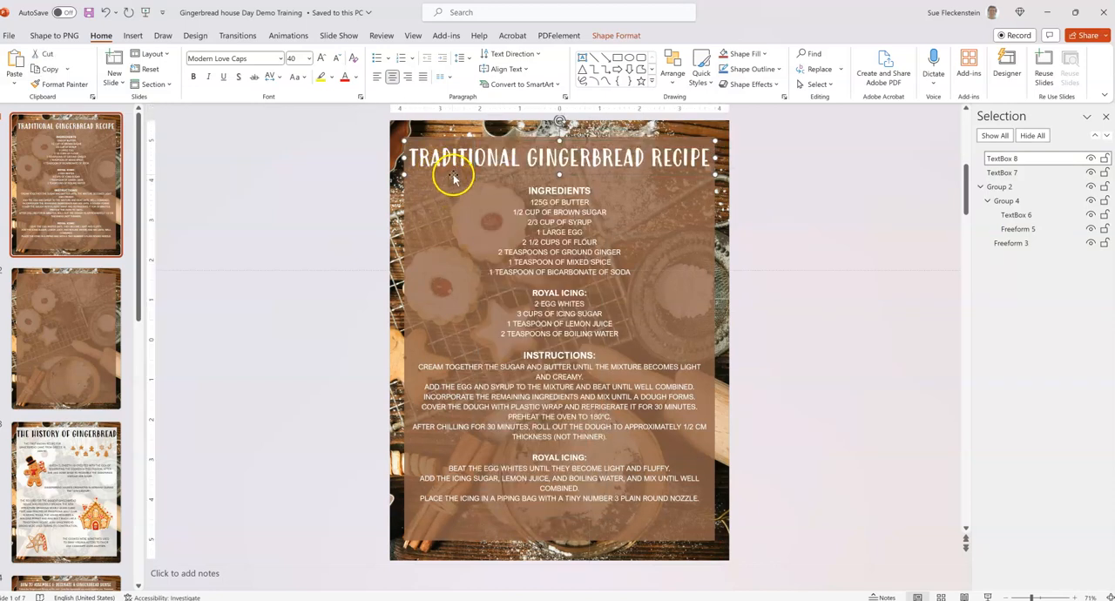
pyautogui.rightClick(450, 177)
pyautogui.click(480, 218)
# Paste the copied "Traditional Gingerbread Recipe" title text box onto the background-only second slide as an editable text box.
pyautogui.click(98, 336)
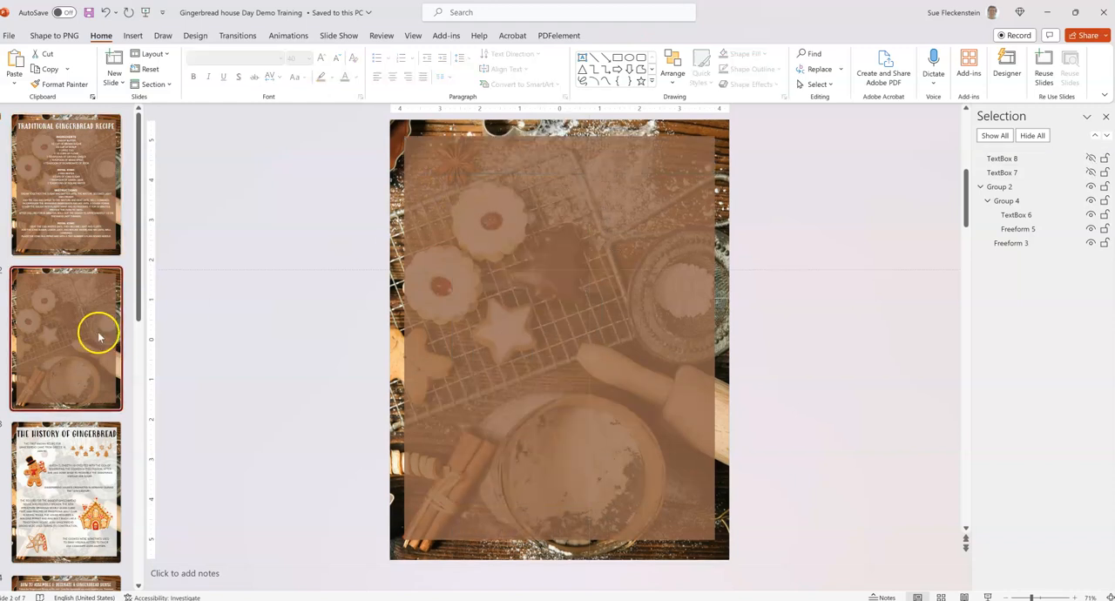
pyautogui.rightClick(491, 293)
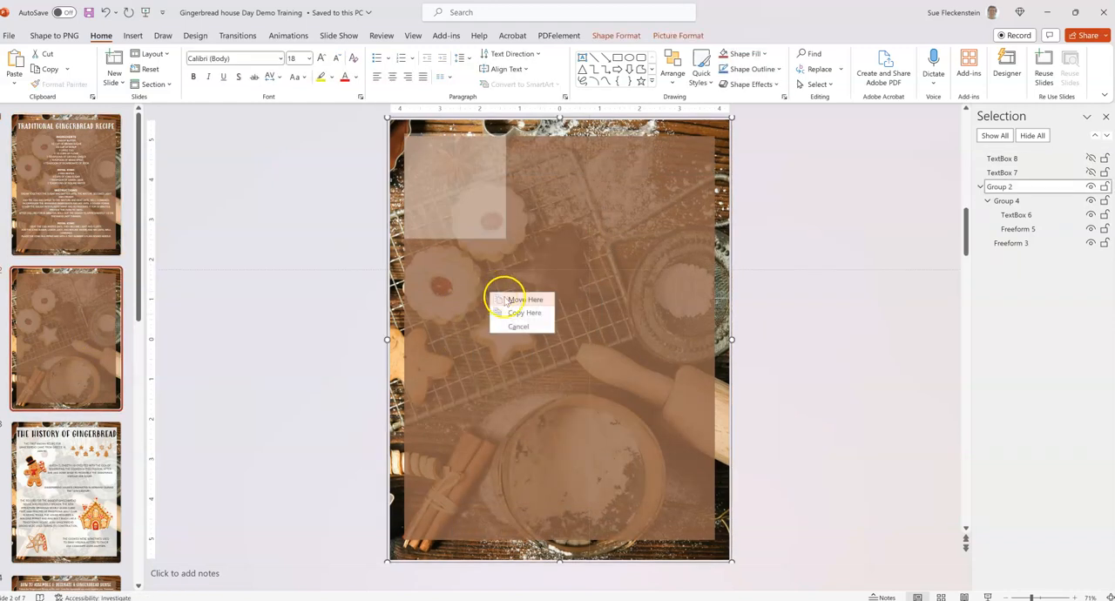
pyautogui.click(518, 262)
pyautogui.rightClick(519, 265)
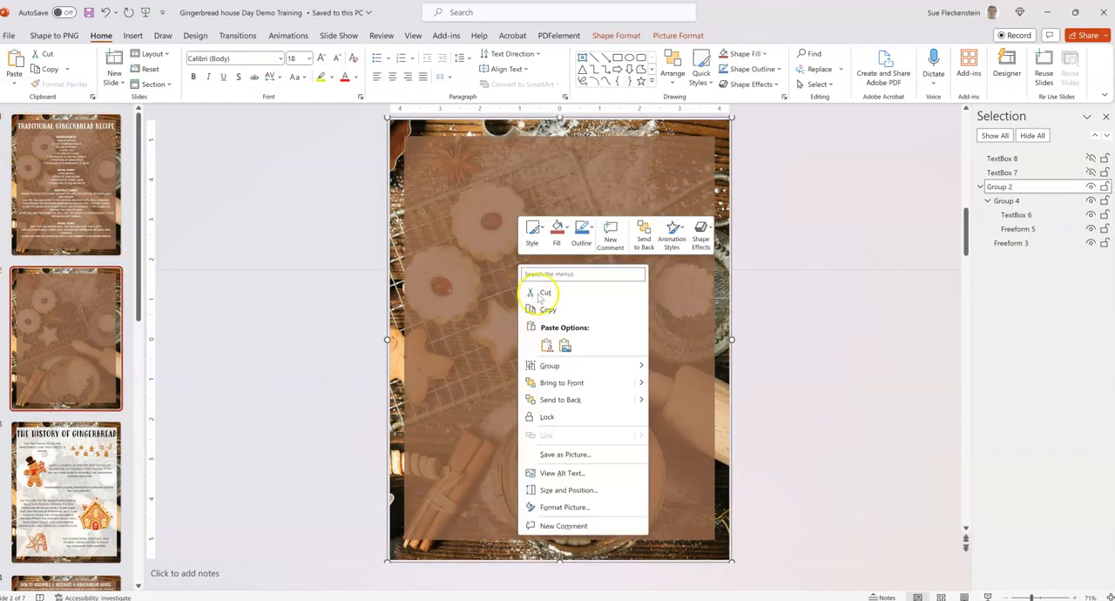
pyautogui.click(548, 346)
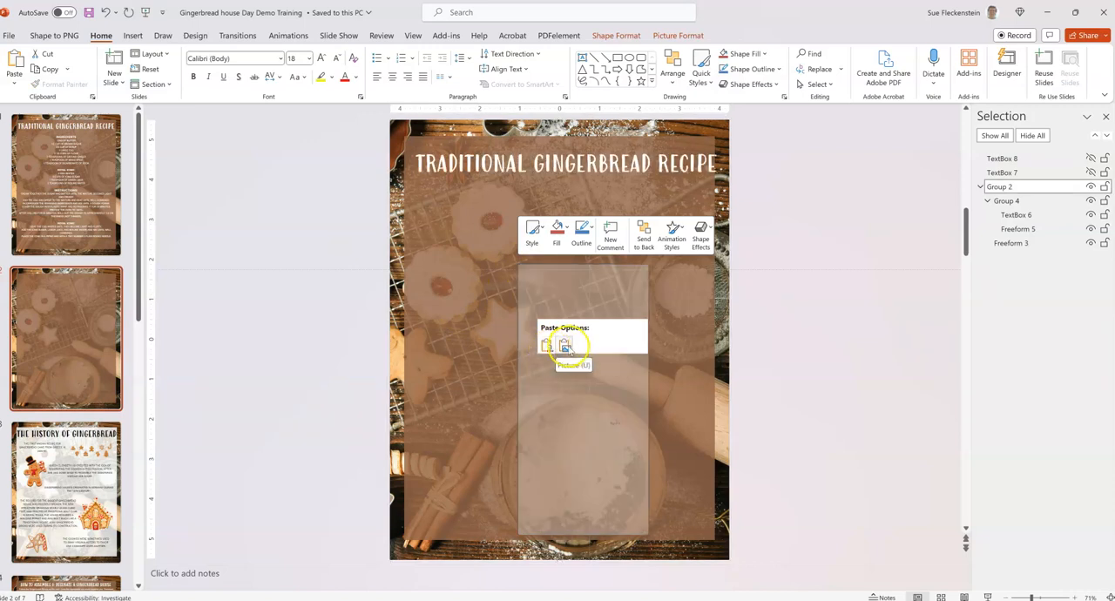
pyautogui.click(547, 346)
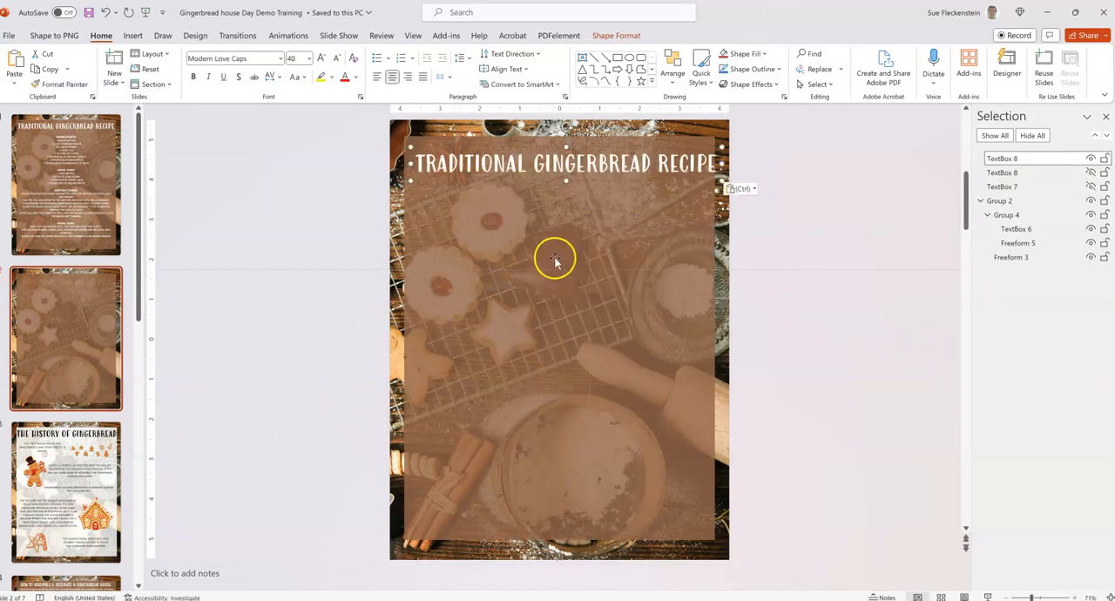
# Move the pasted title down toward the middle of the slide and replace its text with "Gingerbread recipes".
pyautogui.moveTo(543, 185); pyautogui.dragTo(545, 313)
pyautogui.click(660, 296)
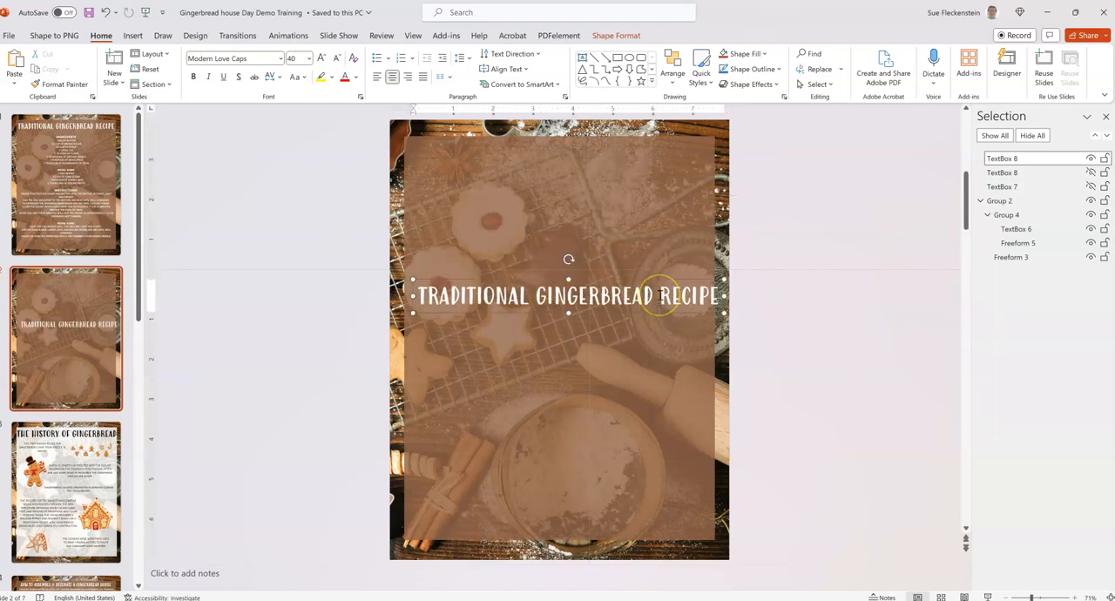
pyautogui.moveTo(717, 296); pyautogui.dragTo(449, 301)
pyautogui.write('Gingerbr')
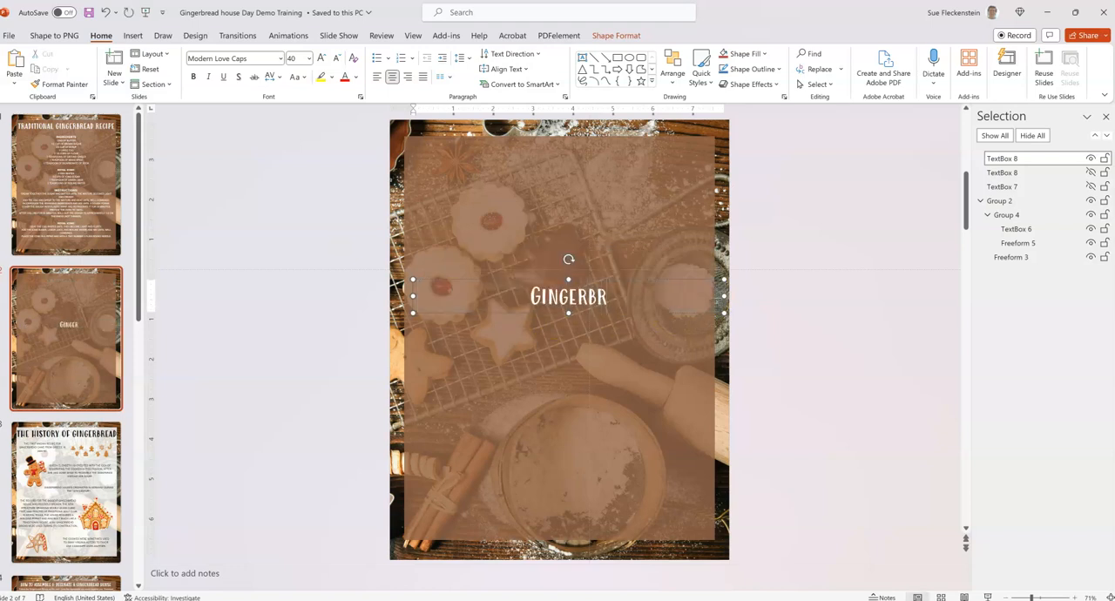
pyautogui.write('ead recipes')
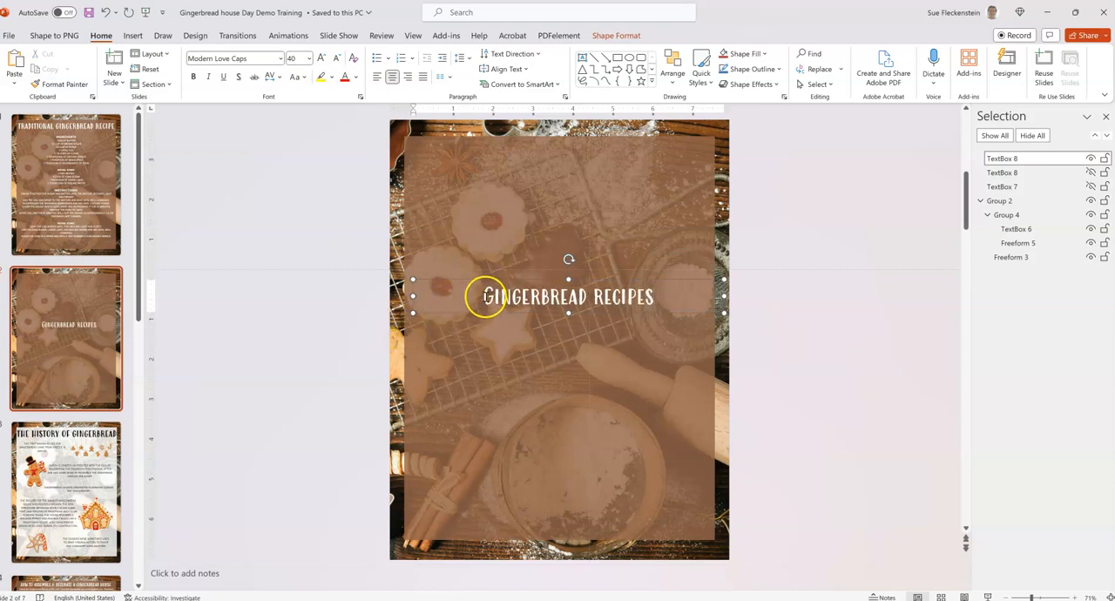
# Set the font size of the "Gingerbread recipes" title to 60.
pyautogui.moveTo(484, 296); pyautogui.dragTo(658, 296)
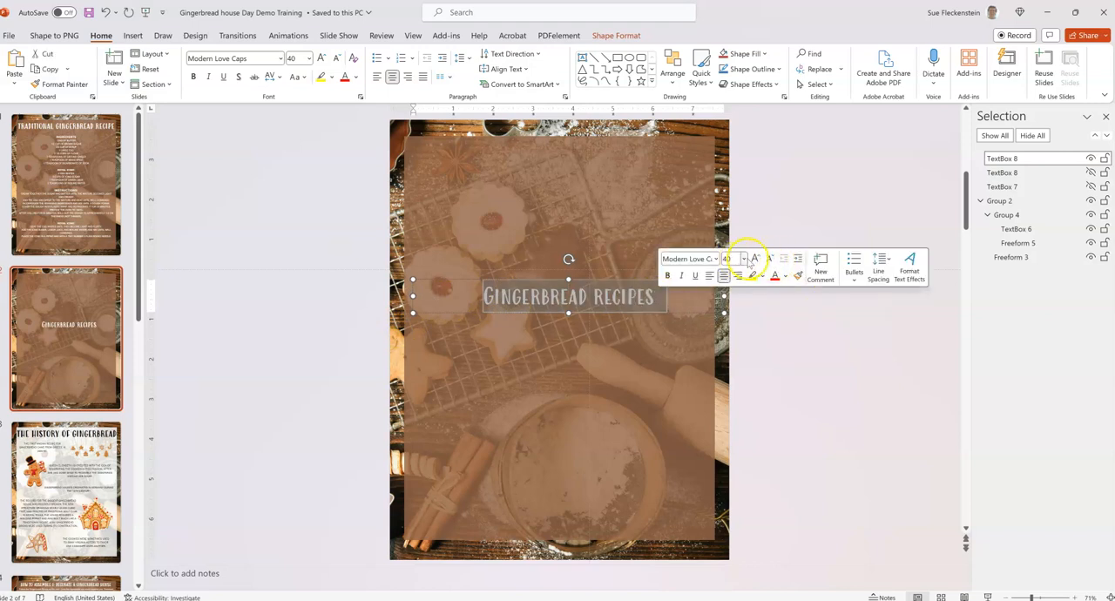
pyautogui.click(745, 261)
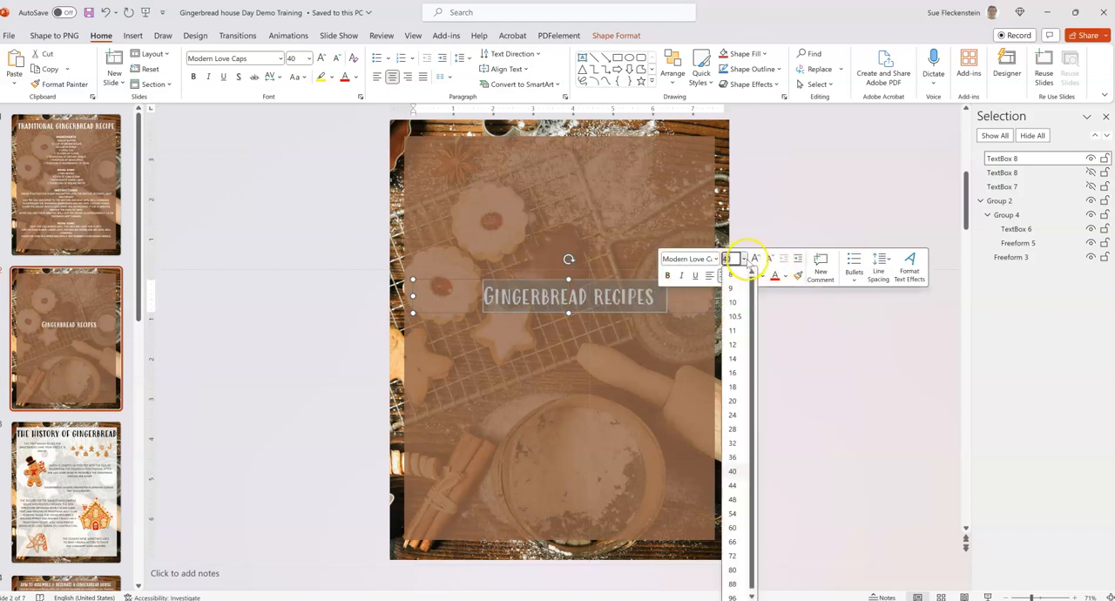
pyautogui.click(733, 527)
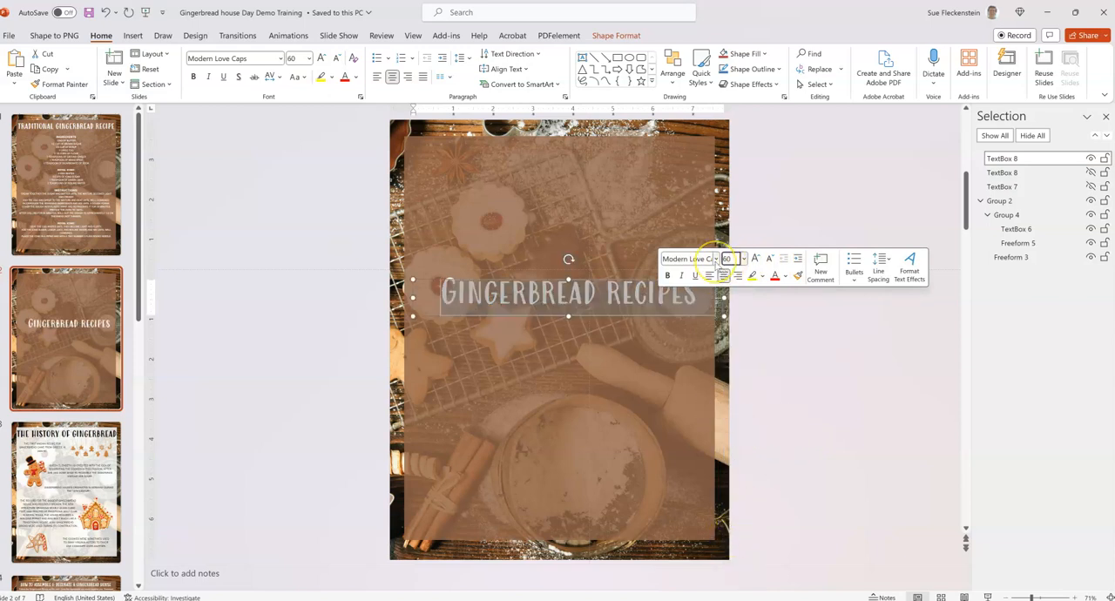
pyautogui.click(715, 260)
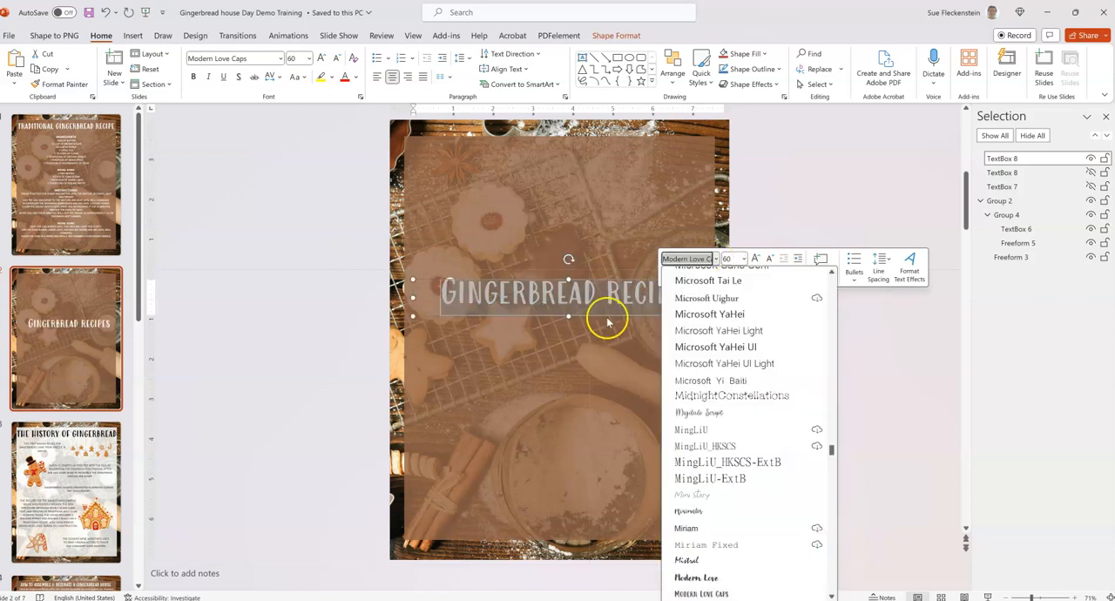
pyautogui.click(616, 191)
# Break the "Gingerbread recipes" title into two lines before the word "recipes".
pyautogui.click(571, 299)
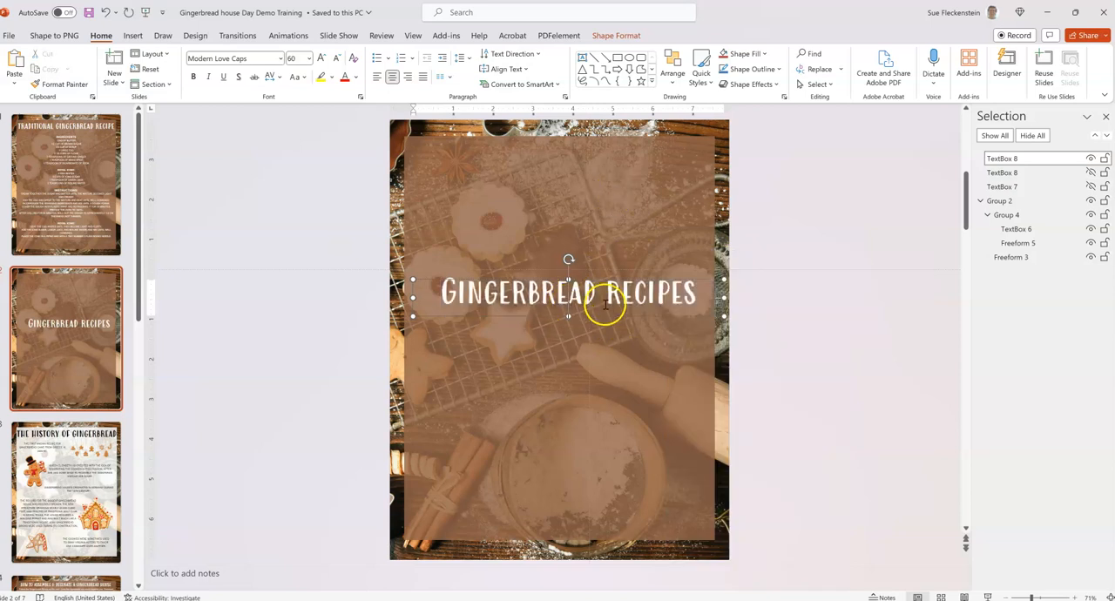
pyautogui.click(603, 301)
pyautogui.press('Return')
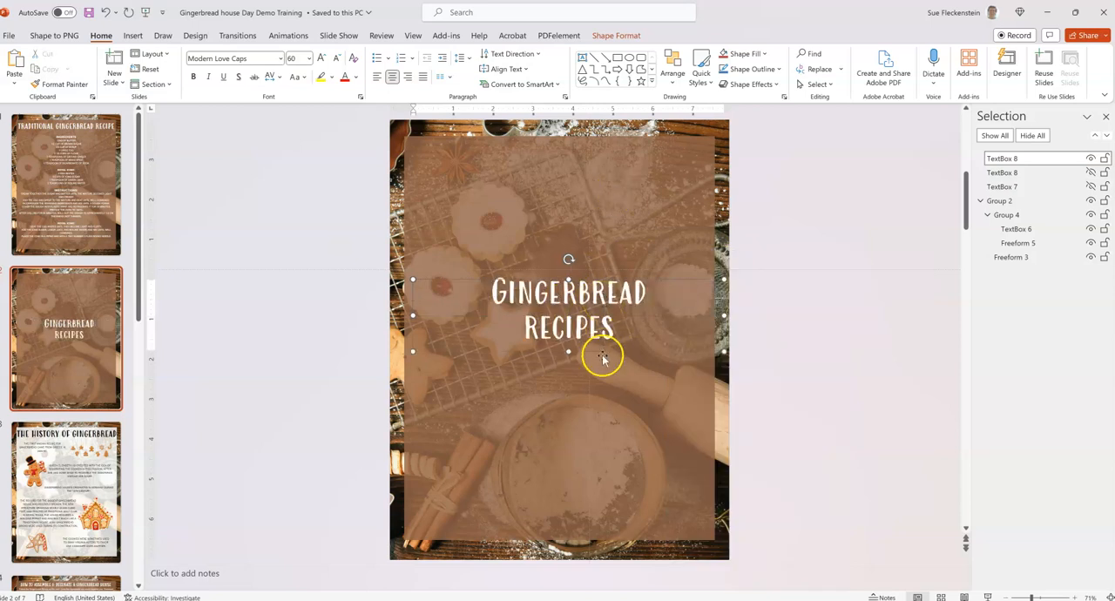
pyautogui.moveTo(483, 294); pyautogui.dragTo(665, 332)
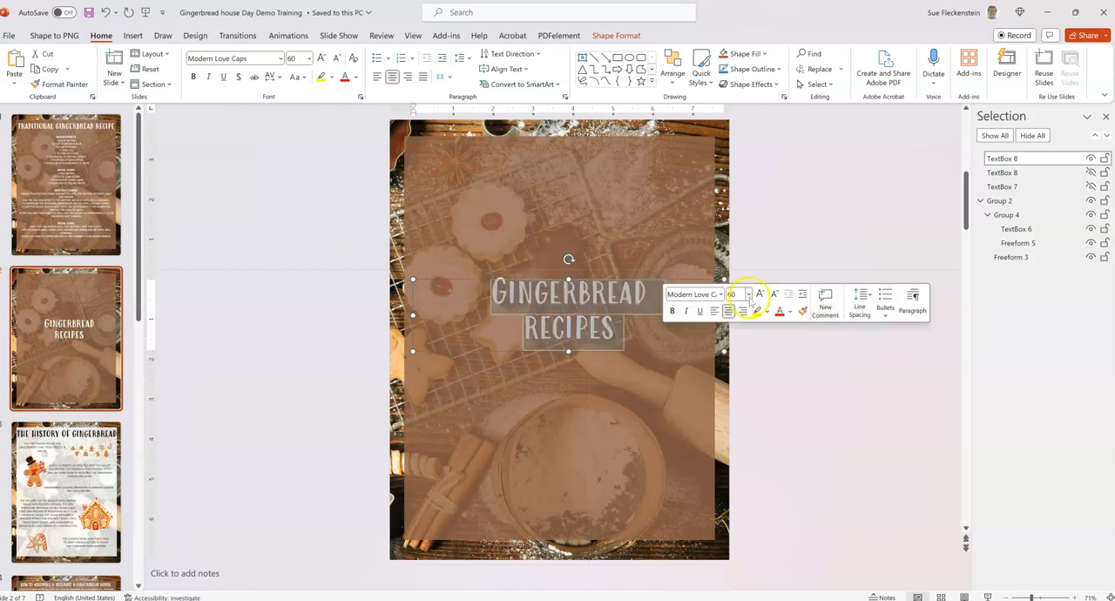
pyautogui.click(747, 296)
pyautogui.scroll(-2, 766, 551)
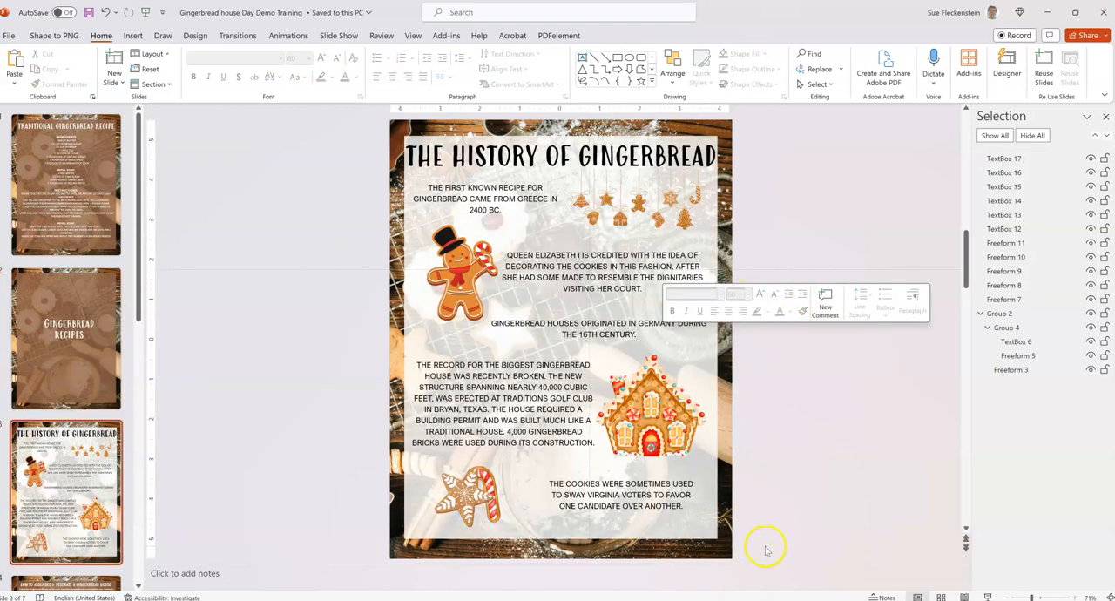
# Set the font size of the whole two-line "Gingerbread recipes" title on the second slide to 80.
pyautogui.click(49, 305)
pyautogui.click(488, 307)
pyautogui.click(488, 306)
pyautogui.moveTo(490, 292); pyautogui.dragTo(622, 327)
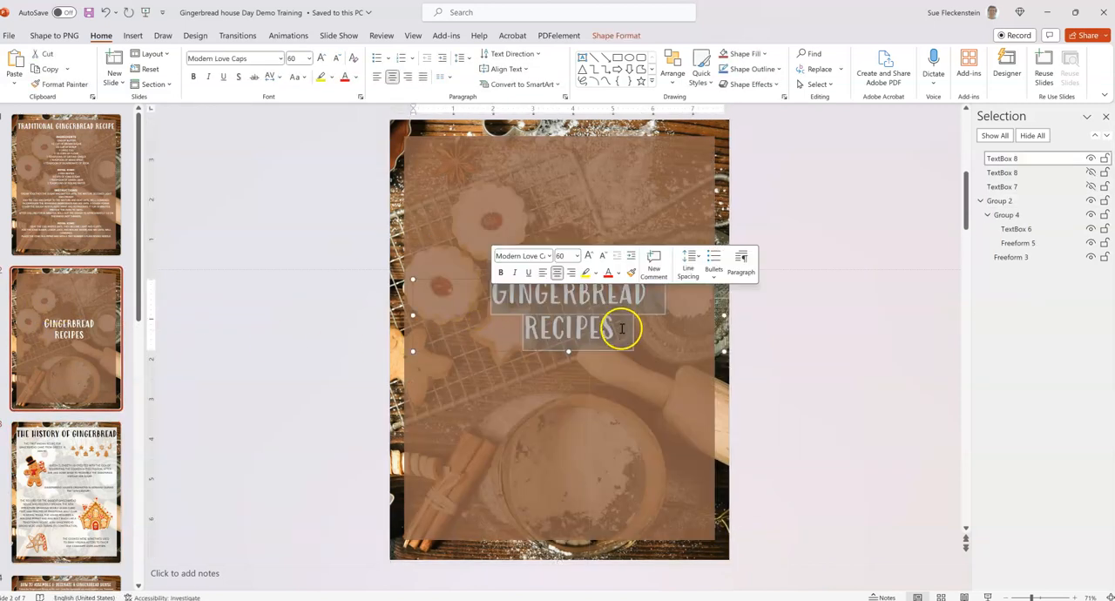
pyautogui.click(706, 297)
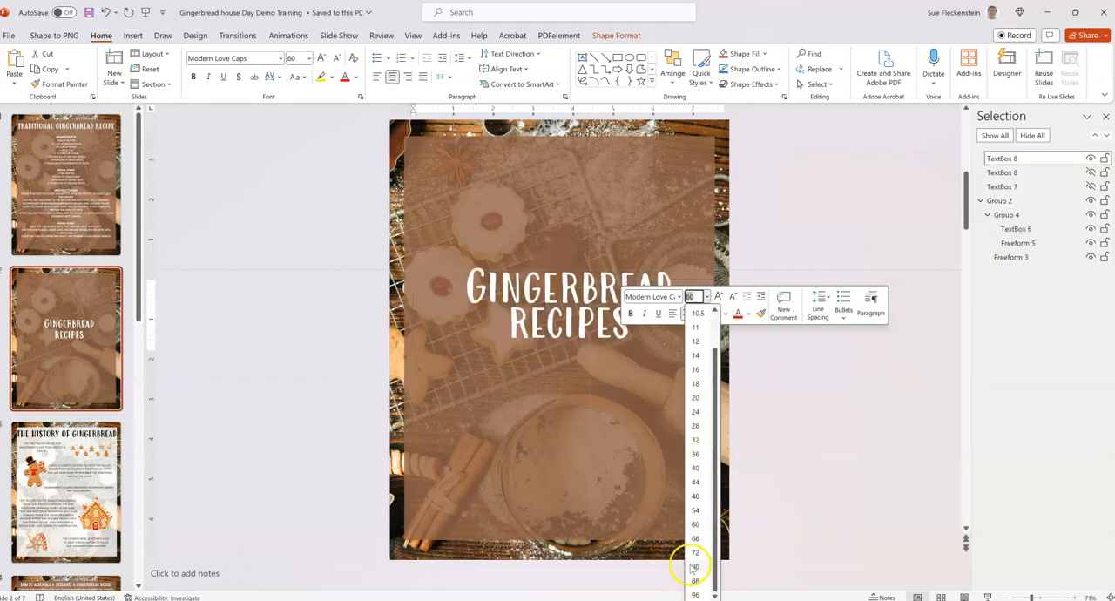
pyautogui.click(695, 568)
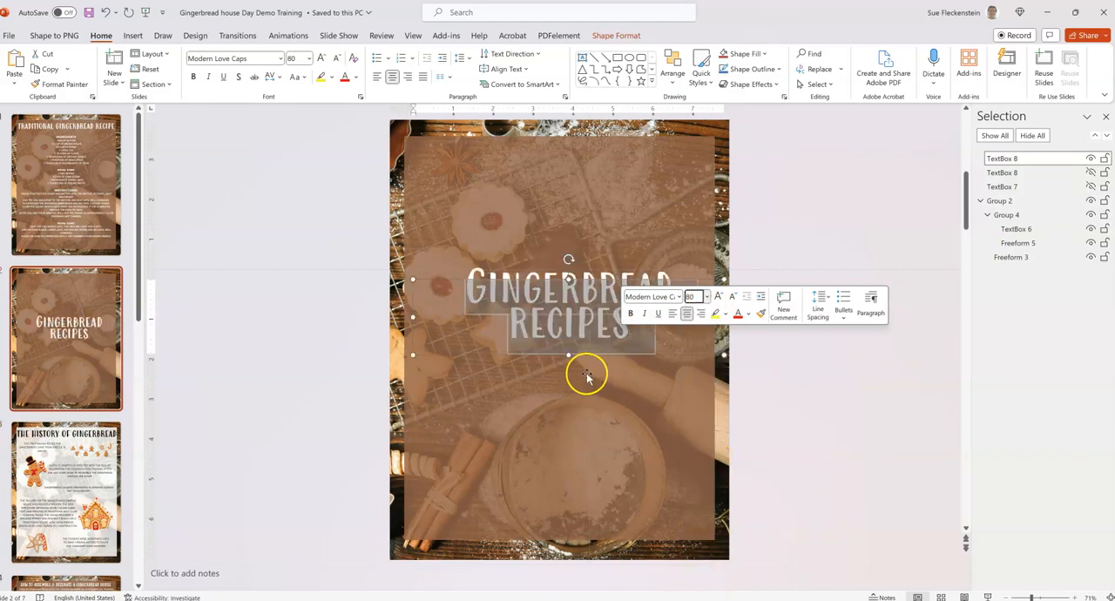
# Nudge the two-line "Gingerbread recipes" text box slightly downward on the slide.
pyautogui.click(543, 377)
pyautogui.click(548, 339)
pyautogui.moveTo(535, 357); pyautogui.dragTo(534, 361)
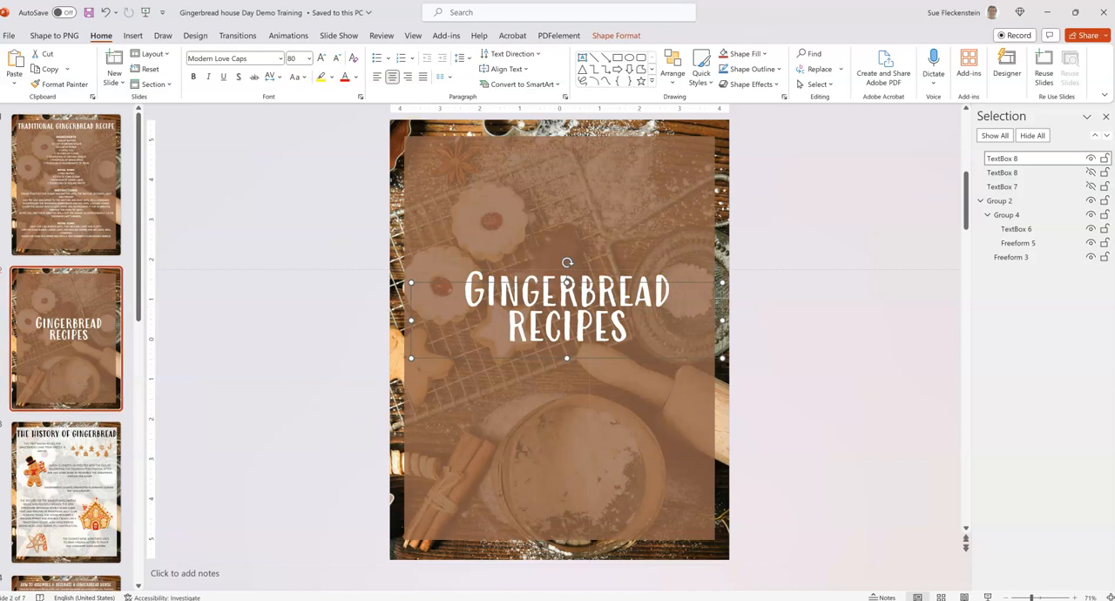
# Go to the third slide, "The History of Gingerbread".
pyautogui.click(55, 304)
pyautogui.scroll(-1, 74, 414)
pyautogui.click(77, 388)
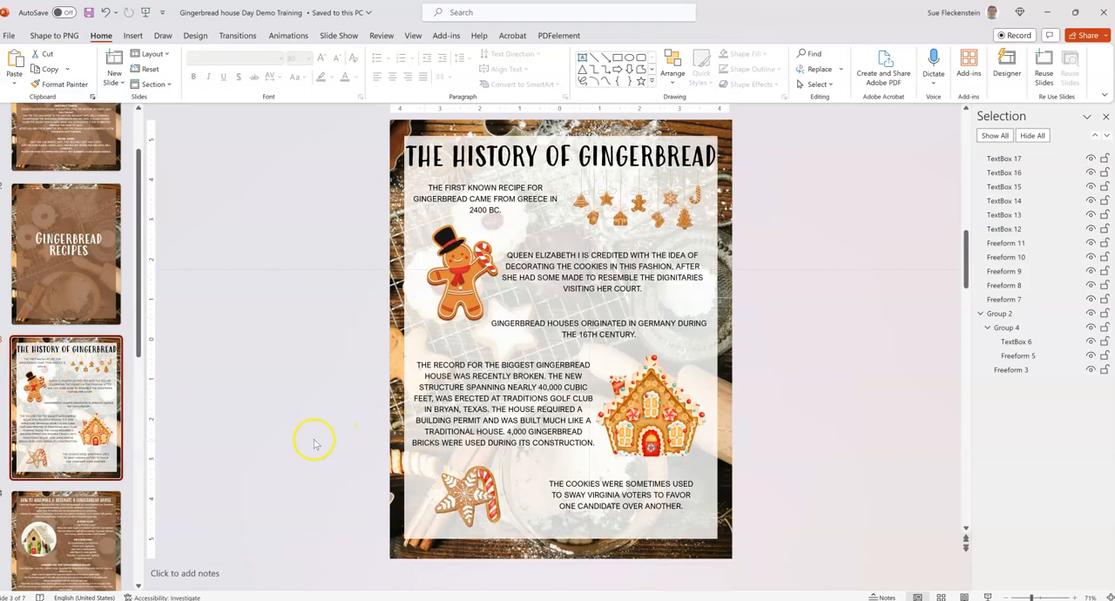